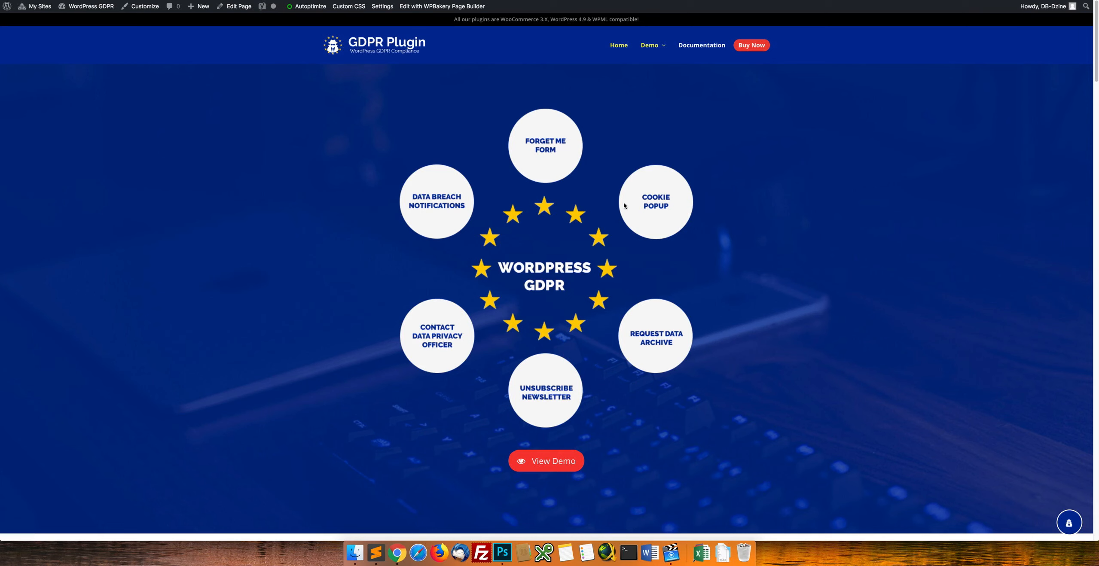
# Step: Open the Privacy Center page of the plugin demo and highlight its page title
pyautogui.moveTo(653, 49)
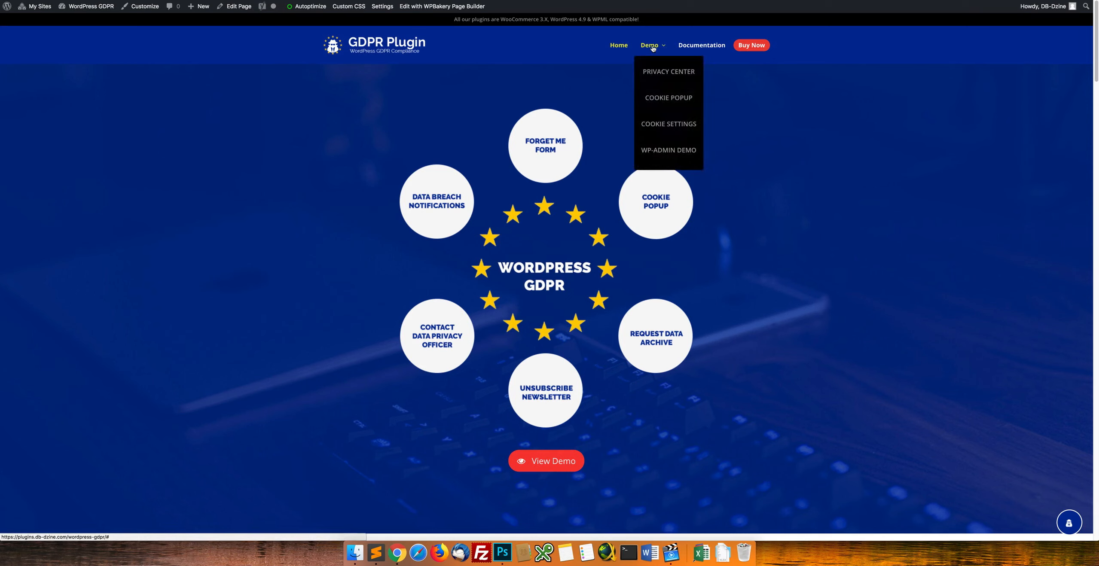
pyautogui.click(662, 73)
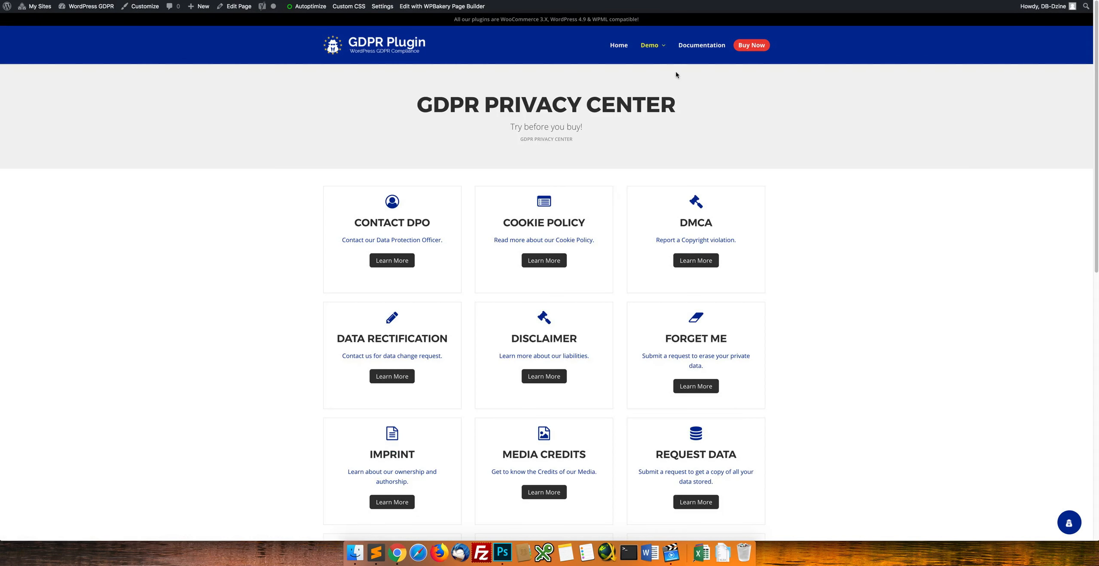
pyautogui.moveTo(426, 103); pyautogui.dragTo(652, 102)
pyautogui.click(617, 125)
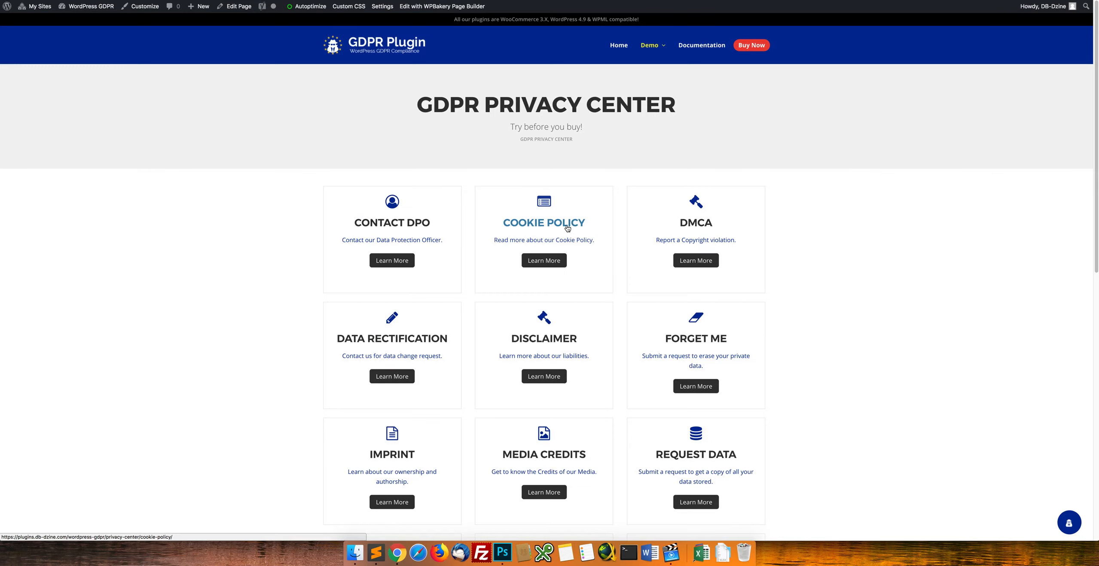
# Step: Open the Contact DPO page, look over its intro text and contact form fields, and return to the Privacy Center
pyautogui.scroll(-1, 526, 359)
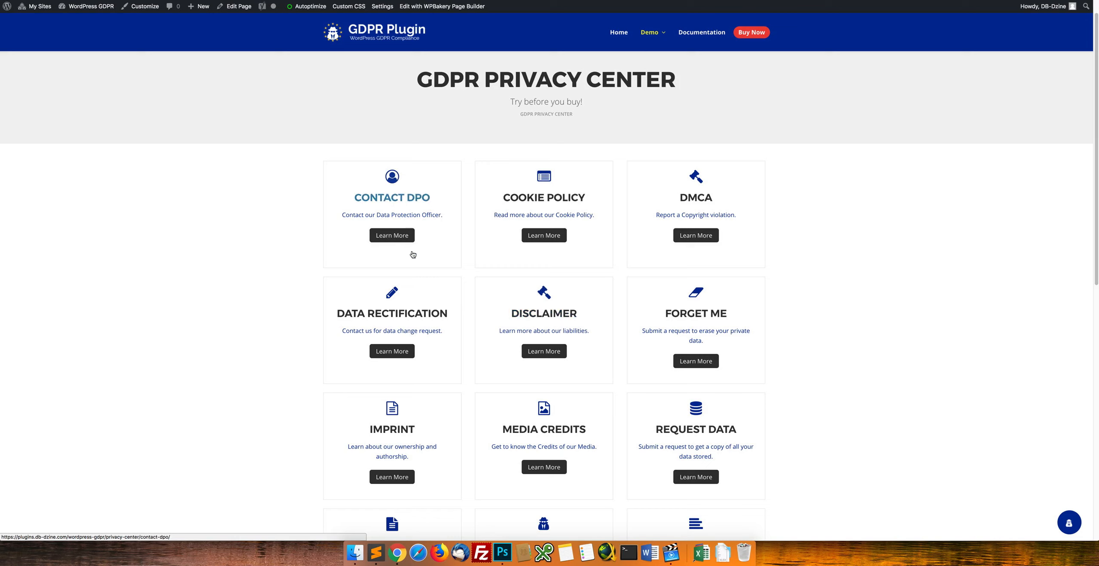
pyautogui.click(395, 206)
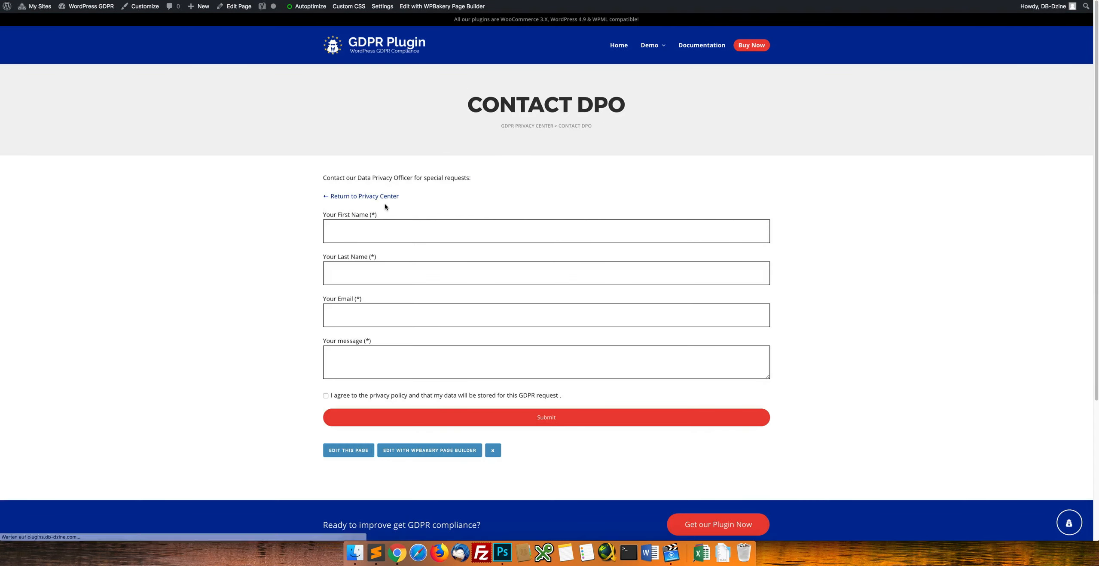
pyautogui.moveTo(392, 181); pyautogui.dragTo(512, 180)
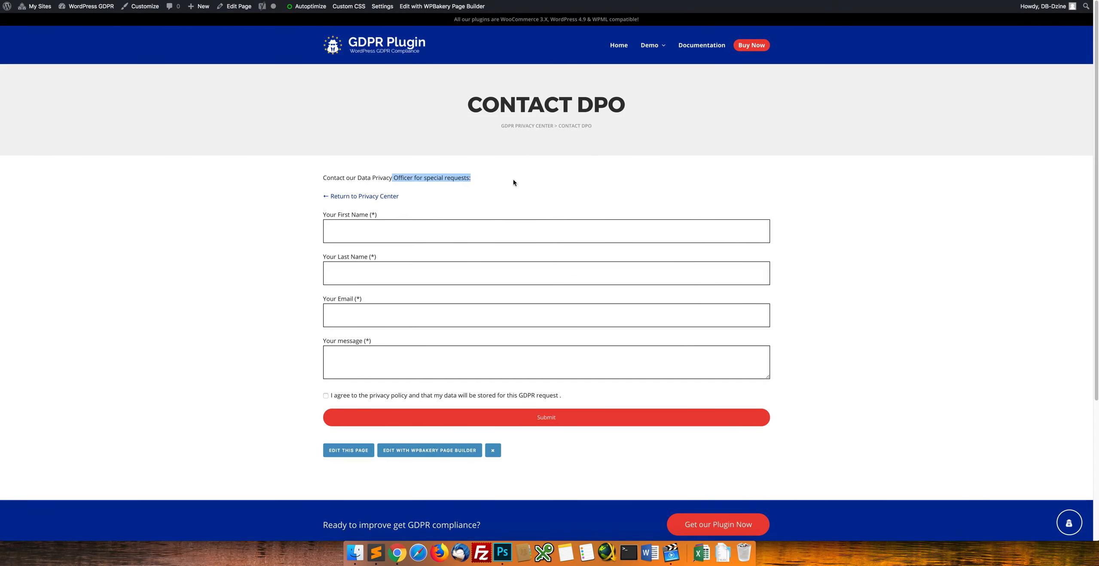
pyautogui.click(513, 180)
pyautogui.click(336, 230)
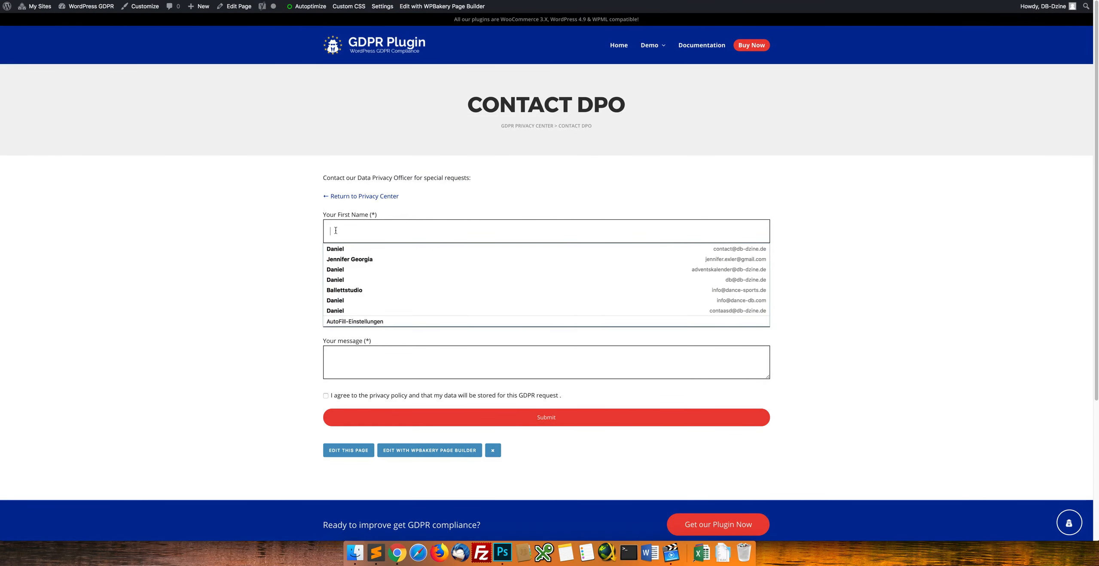
pyautogui.click(317, 245)
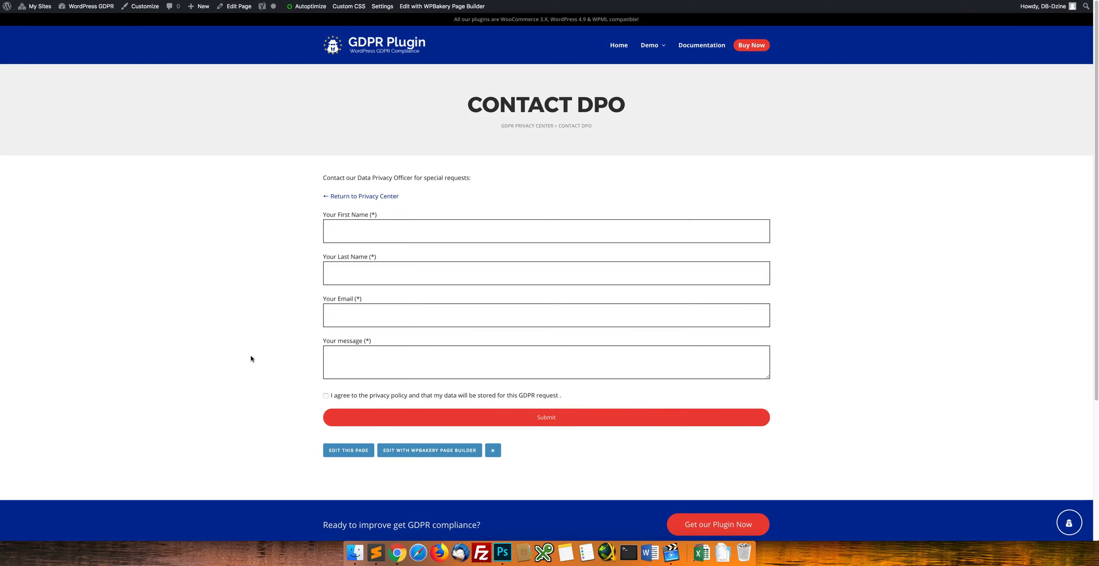
pyautogui.click(364, 196)
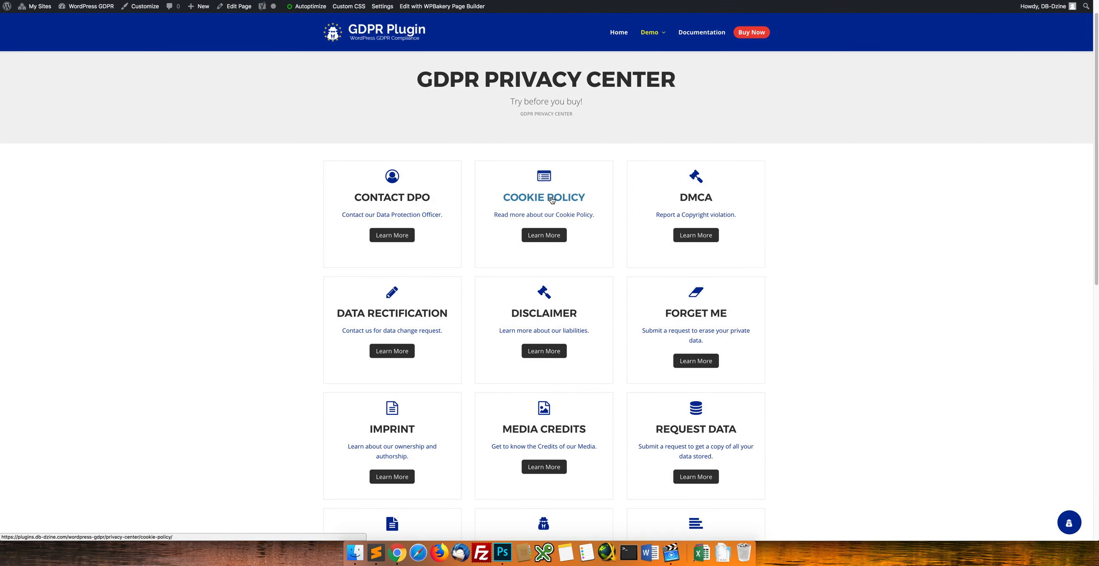
# Step: Look through all the Privacy Center tiles, from Cookie Policy down to Unsubscribe
pyautogui.scroll(-1, 553, 200)
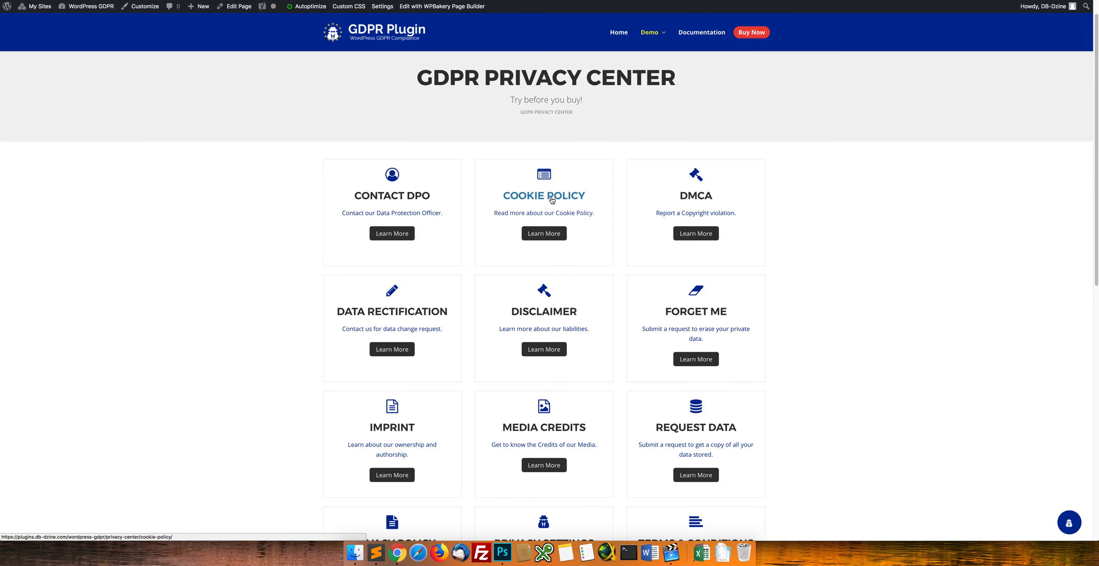
pyautogui.scroll(-5, 559, 219)
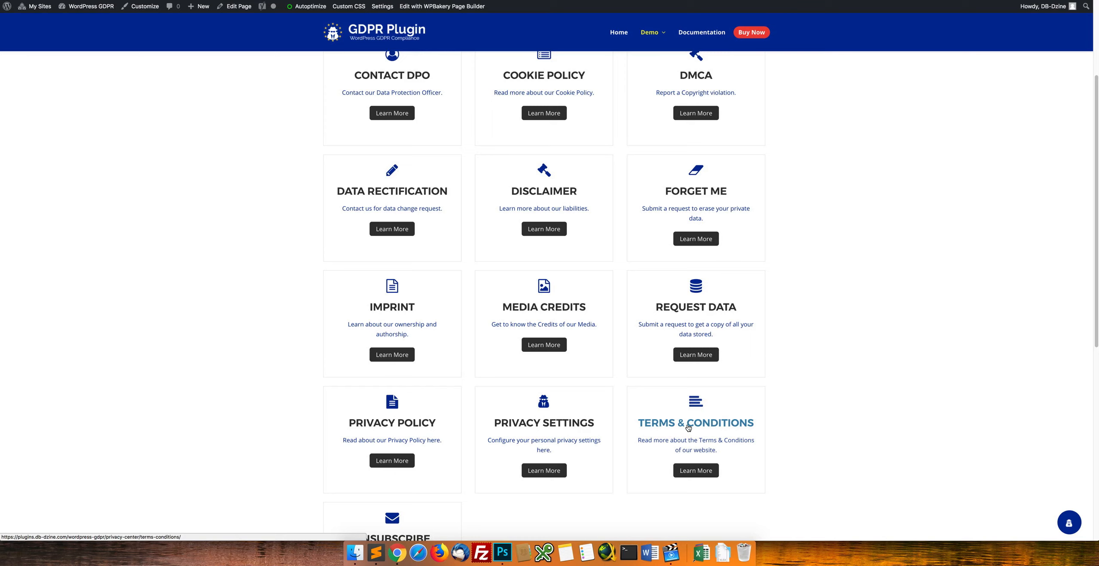
pyautogui.scroll(-1, 853, 317)
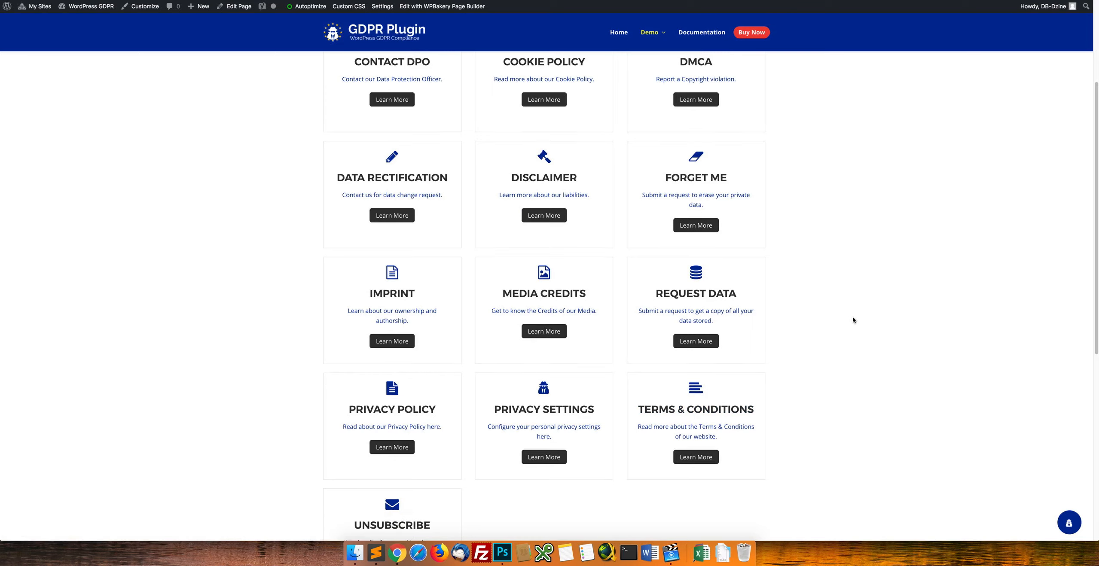
pyautogui.scroll(4, 823, 313)
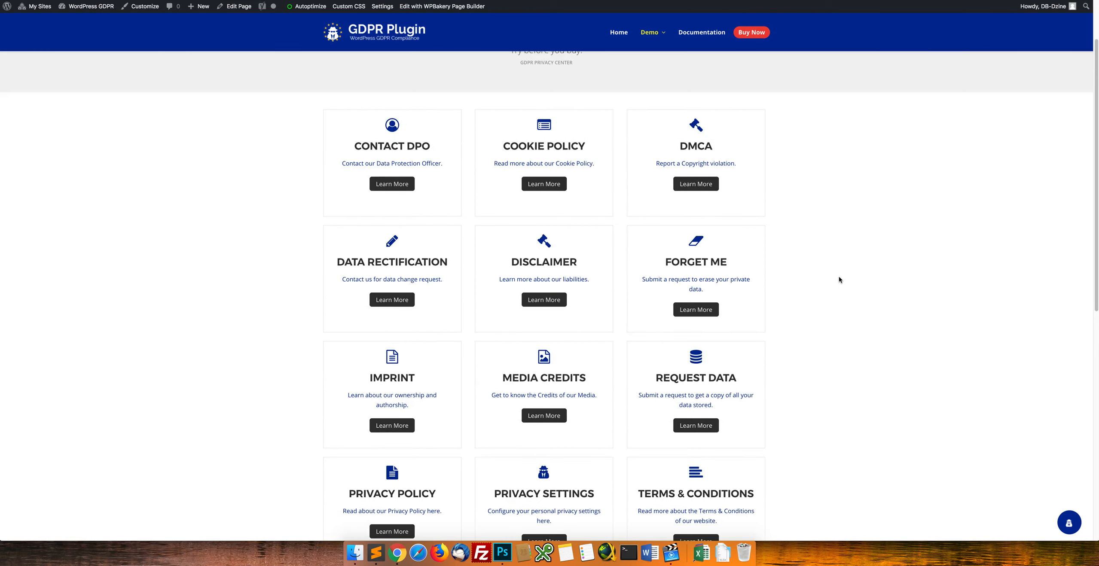
pyautogui.scroll(2, 840, 284)
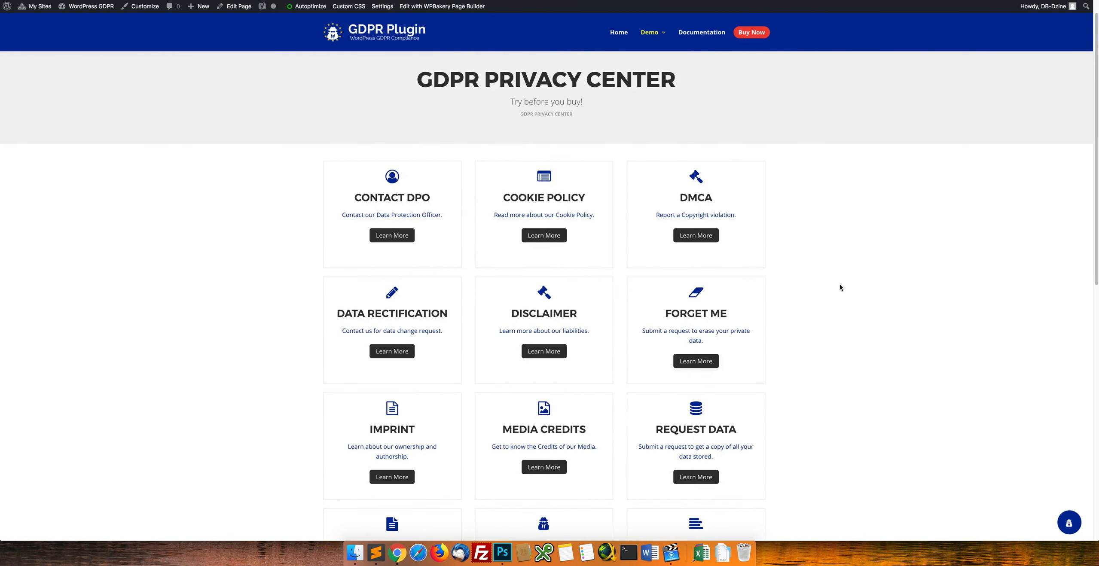
# Step: Open the Cookie Popup demo page and highlight the consent text in the cookie notice
pyautogui.moveTo(657, 35)
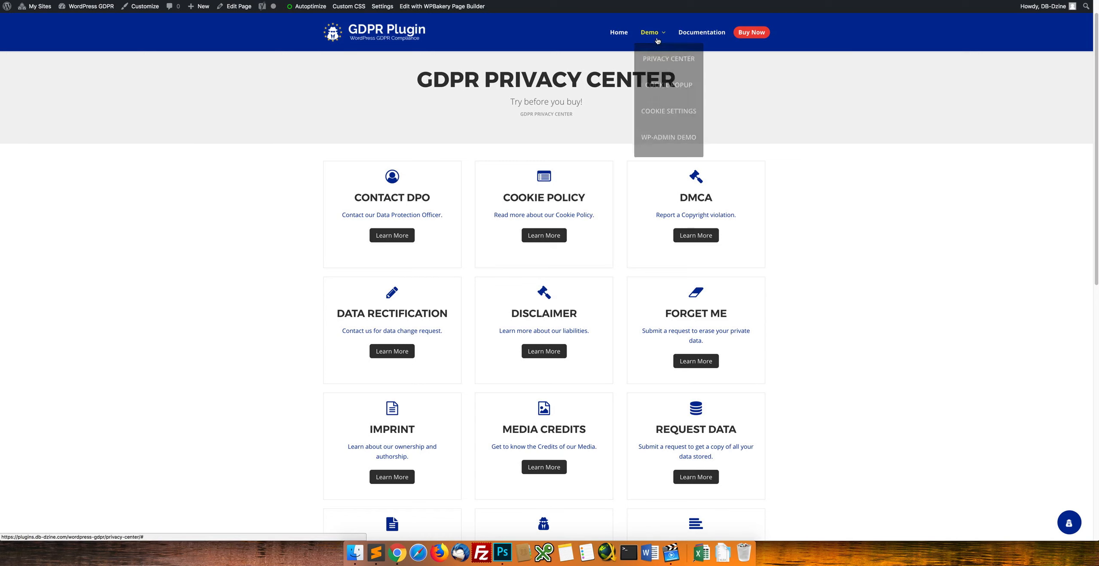
pyautogui.click(669, 88)
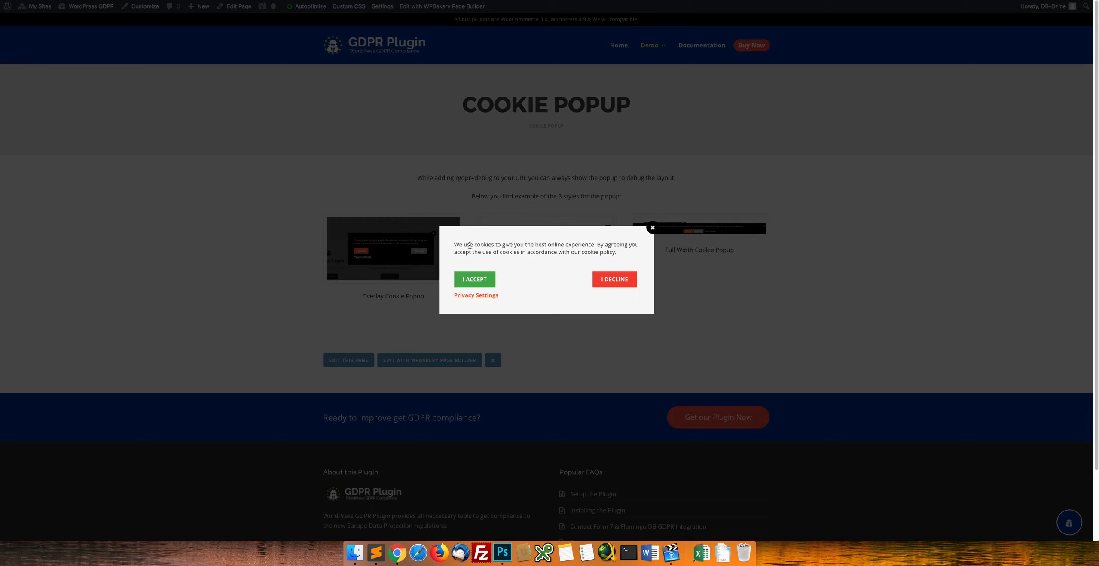
pyautogui.moveTo(468, 246); pyautogui.dragTo(584, 253)
pyautogui.click(502, 245)
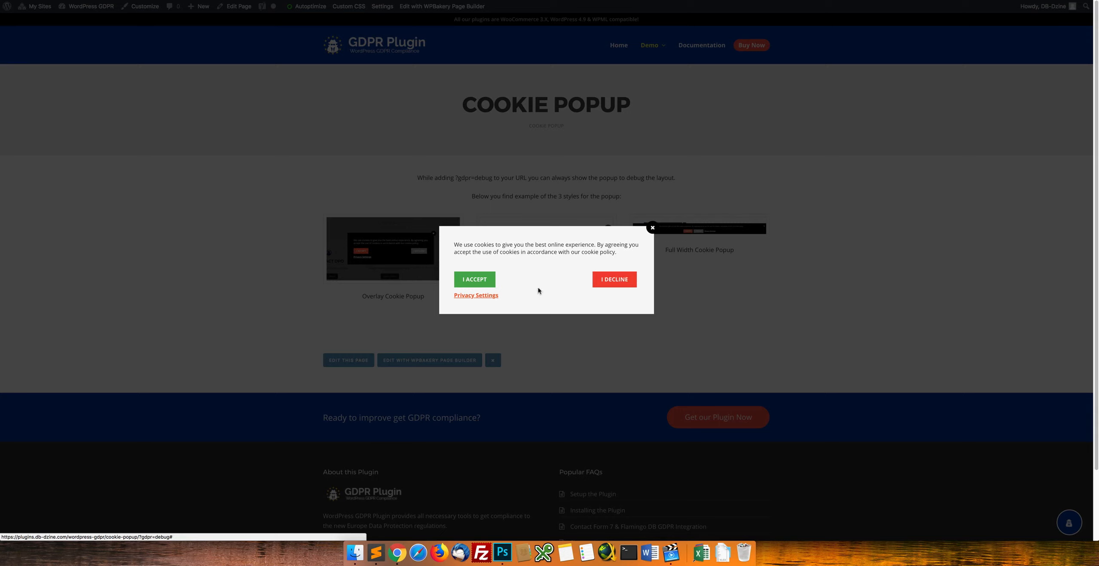
# Step: Open the privacy settings from the cookie notice and expand the Technical Cookies and Cloudflare details among the necessary cookies
pyautogui.click(478, 296)
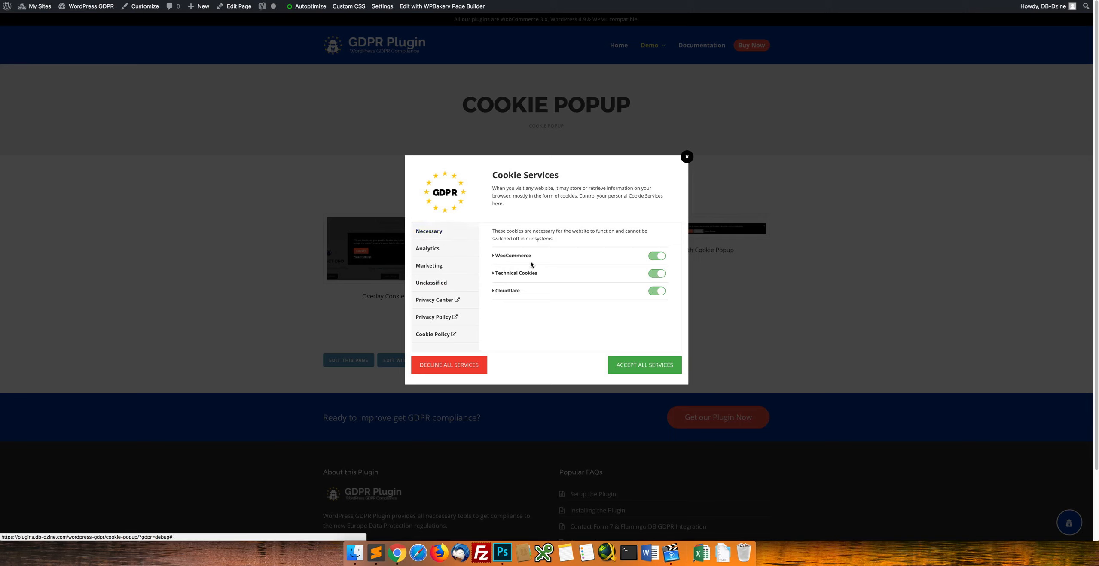
pyautogui.click(494, 274)
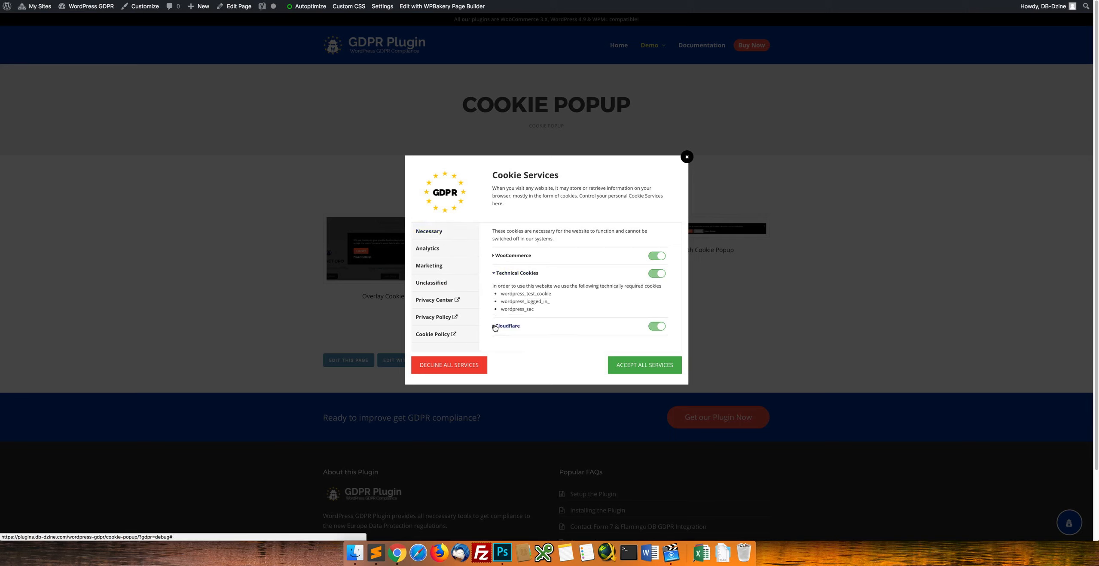
pyautogui.click(495, 327)
pyautogui.scroll(-2, 554, 310)
pyautogui.scroll(-1, 549, 320)
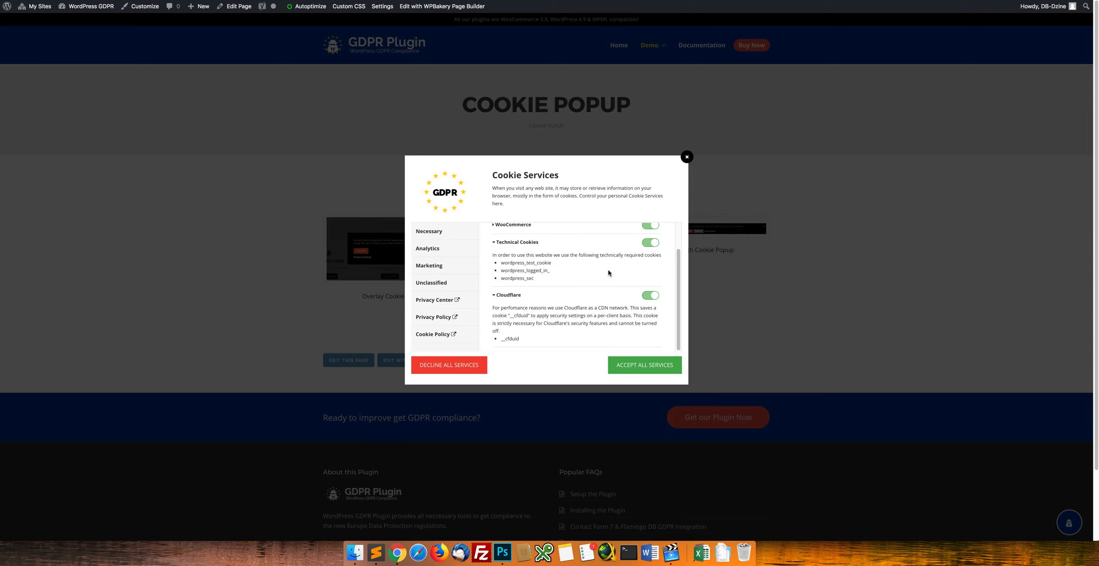
# Step: Switch off Google Analytics among the analytics cookies, and decline all services after viewing the marketing category
pyautogui.click(434, 248)
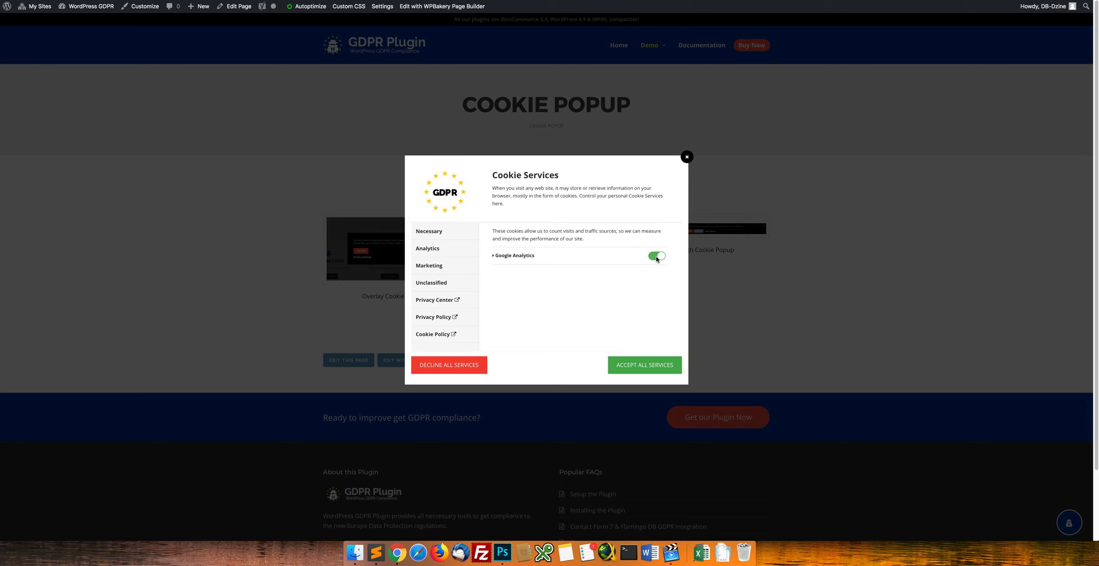
pyautogui.click(657, 257)
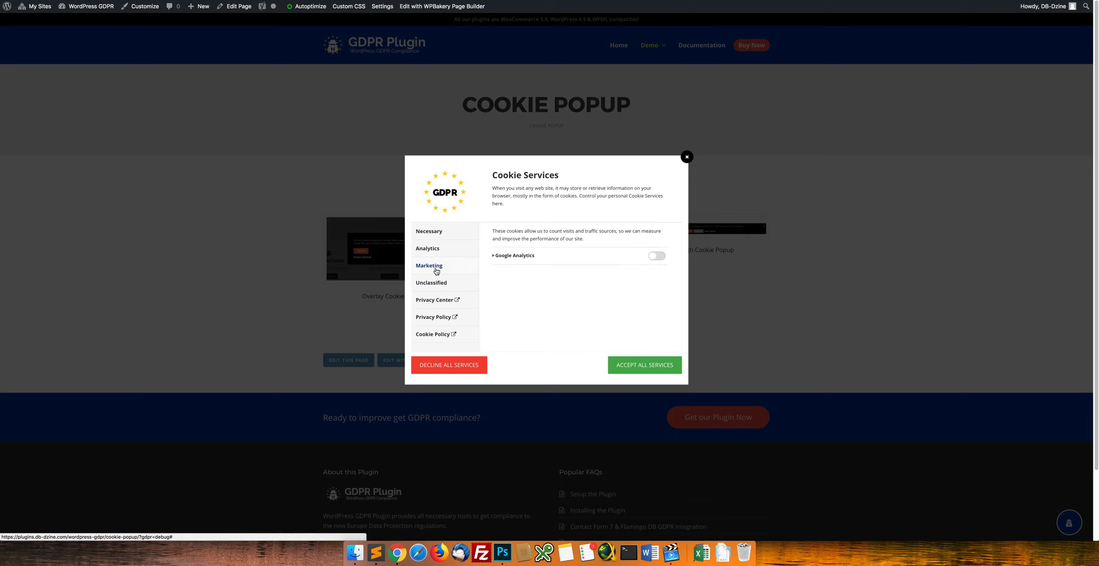
pyautogui.click(436, 267)
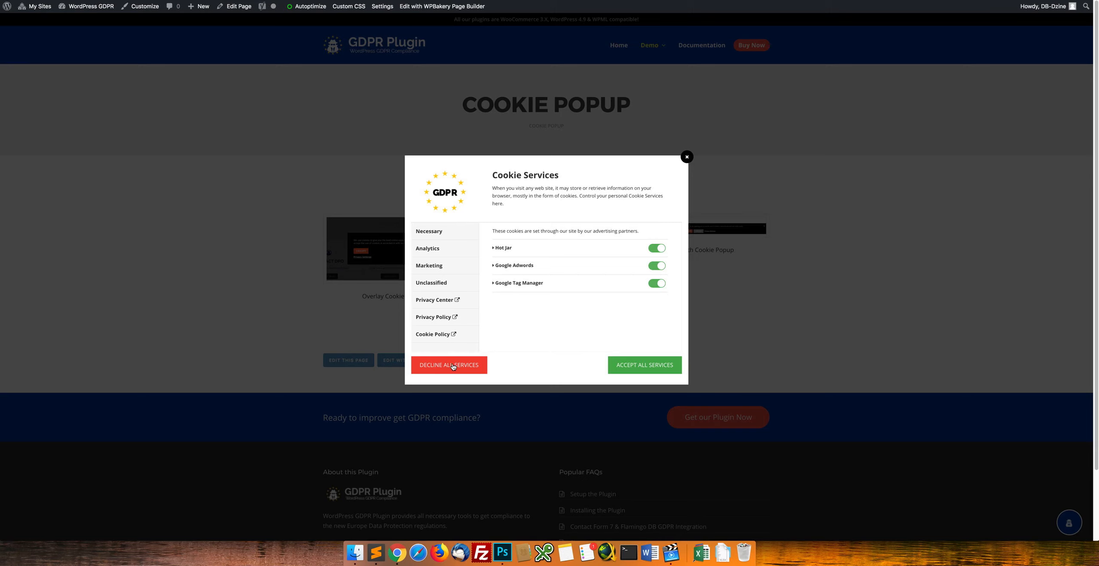
pyautogui.click(453, 367)
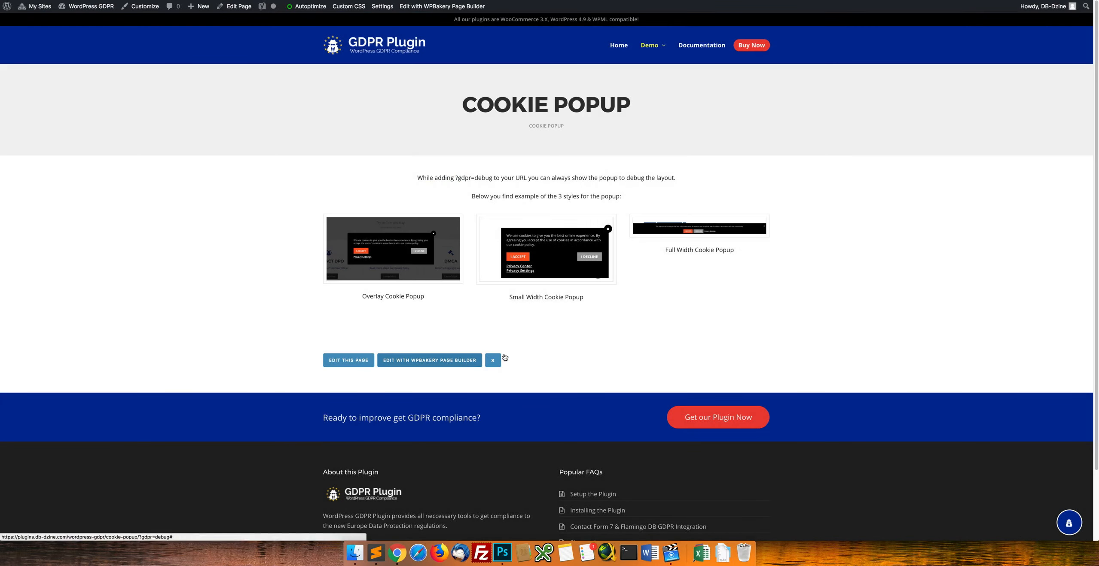
# Step: Reopen the Cookie Services settings, read the intro and the Hot Jar and Google Adwords details, and close the popup
pyautogui.click(1070, 526)
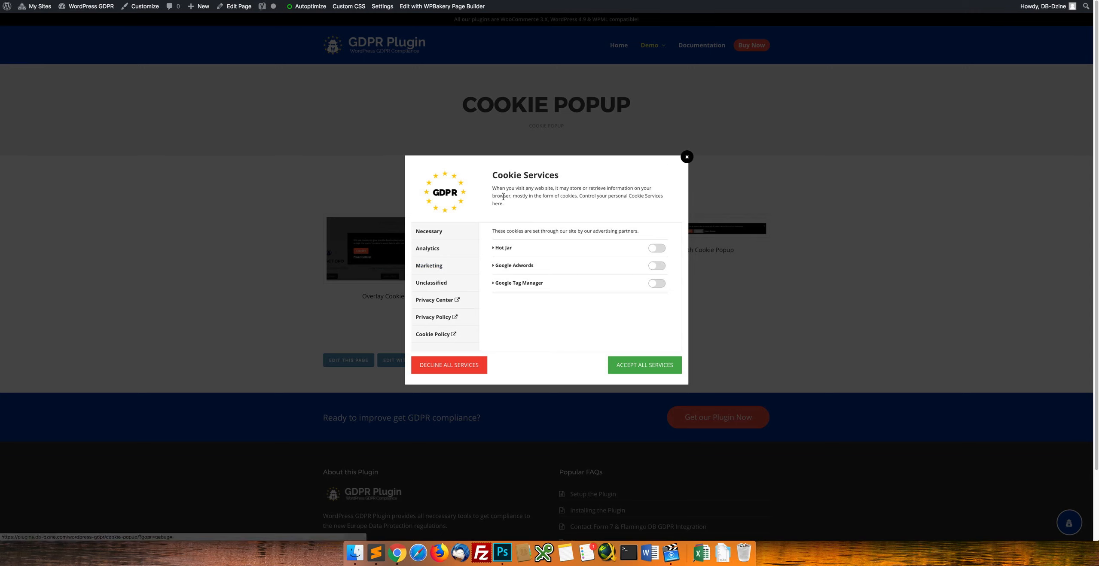
pyautogui.moveTo(493, 189); pyautogui.dragTo(561, 204)
pyautogui.click(561, 207)
pyautogui.click(503, 248)
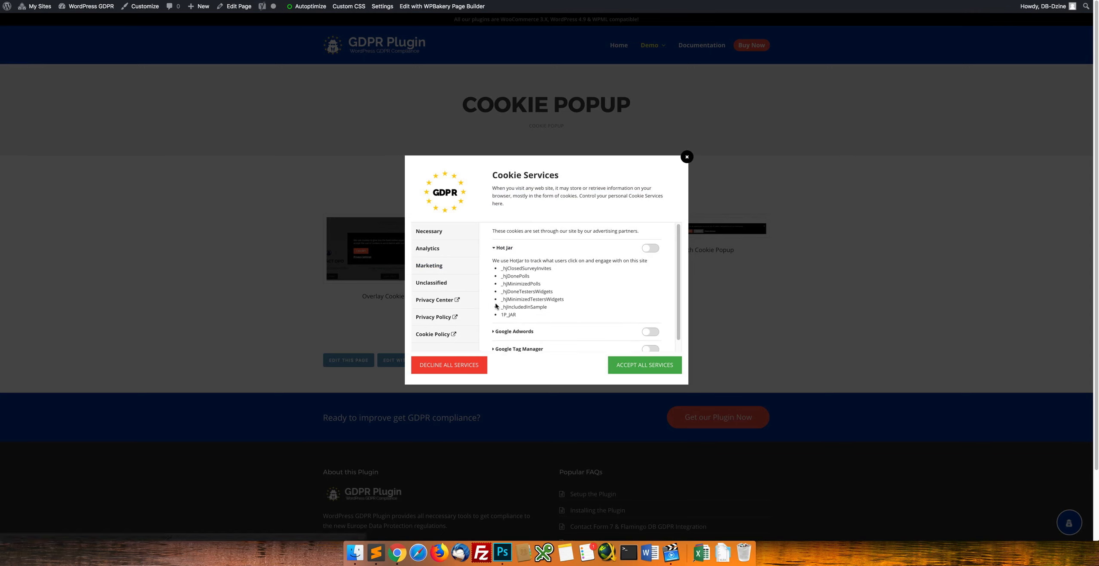
pyautogui.click(520, 331)
pyautogui.scroll(-3, 594, 282)
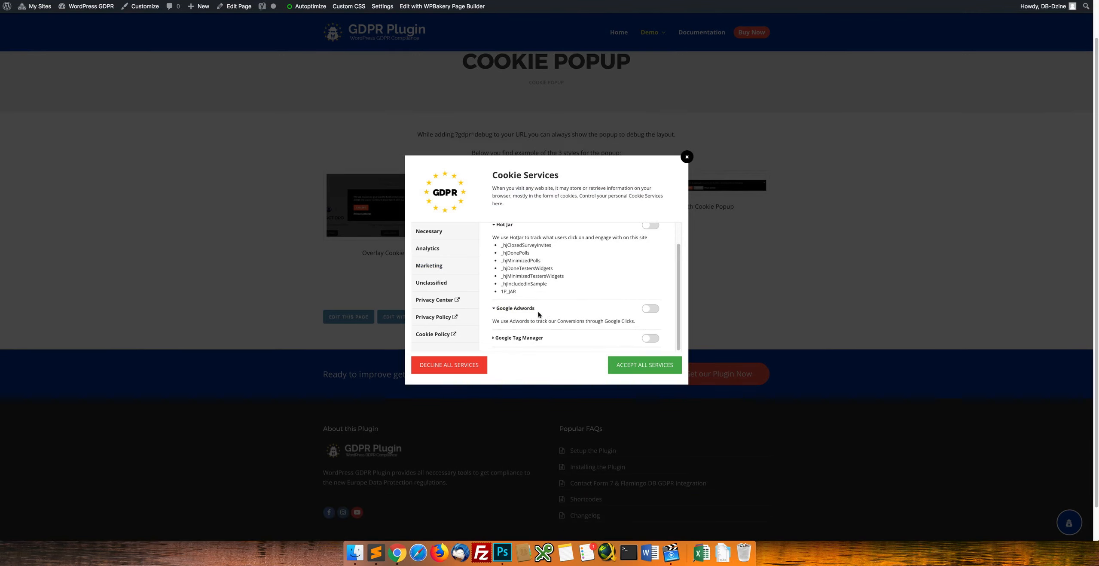
pyautogui.moveTo(492, 322); pyautogui.dragTo(533, 321)
pyautogui.click(602, 320)
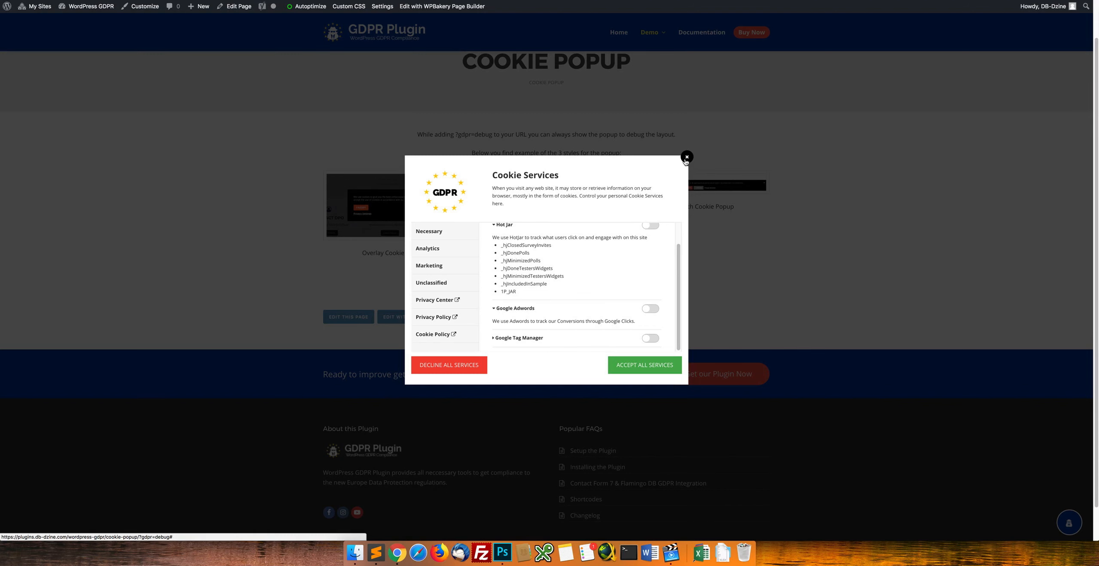
pyautogui.click(686, 158)
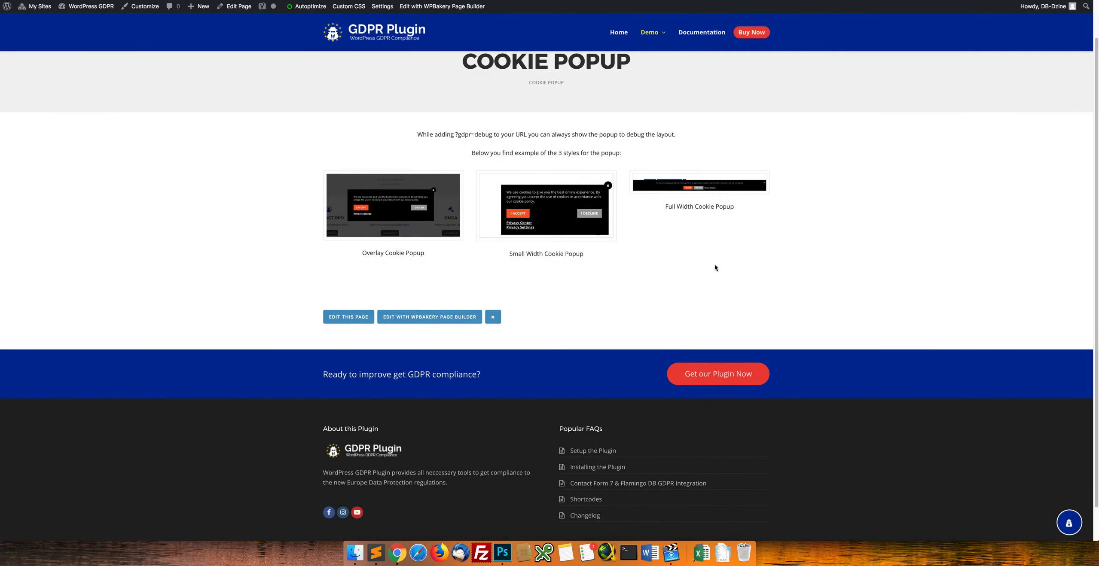
# Step: Preview the Overlay, Small Width and Full Width cookie popup example images one after another, closing each preview
pyautogui.click(409, 214)
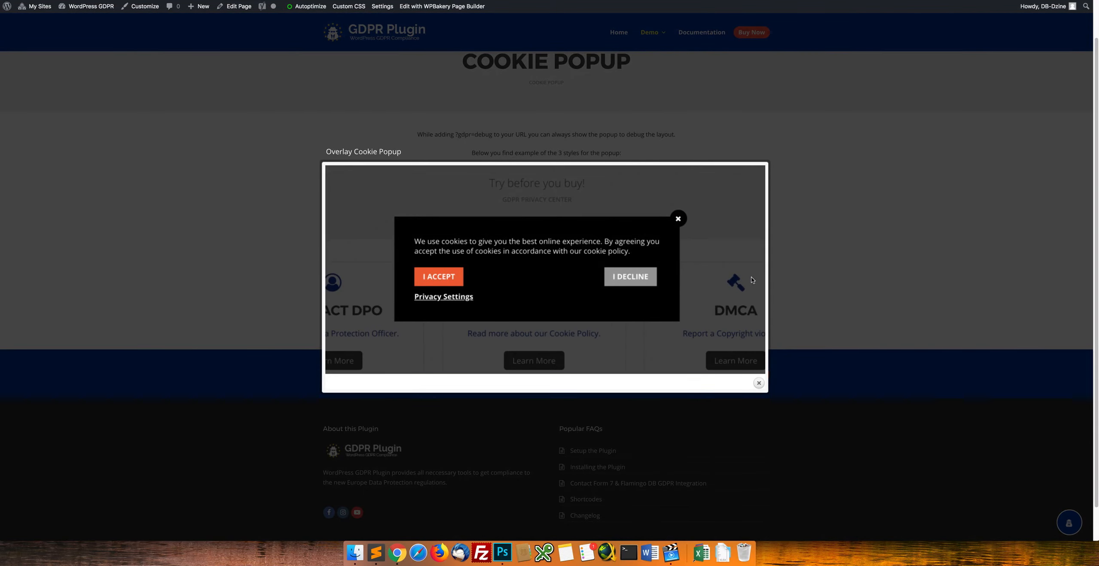
pyautogui.click(828, 193)
pyautogui.click(561, 208)
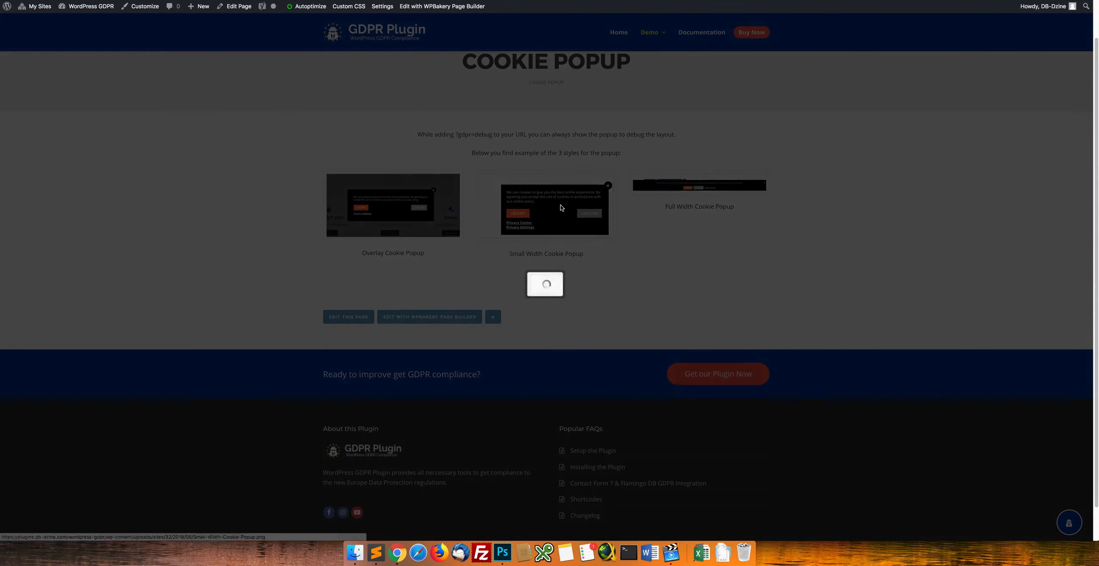
pyautogui.click(883, 242)
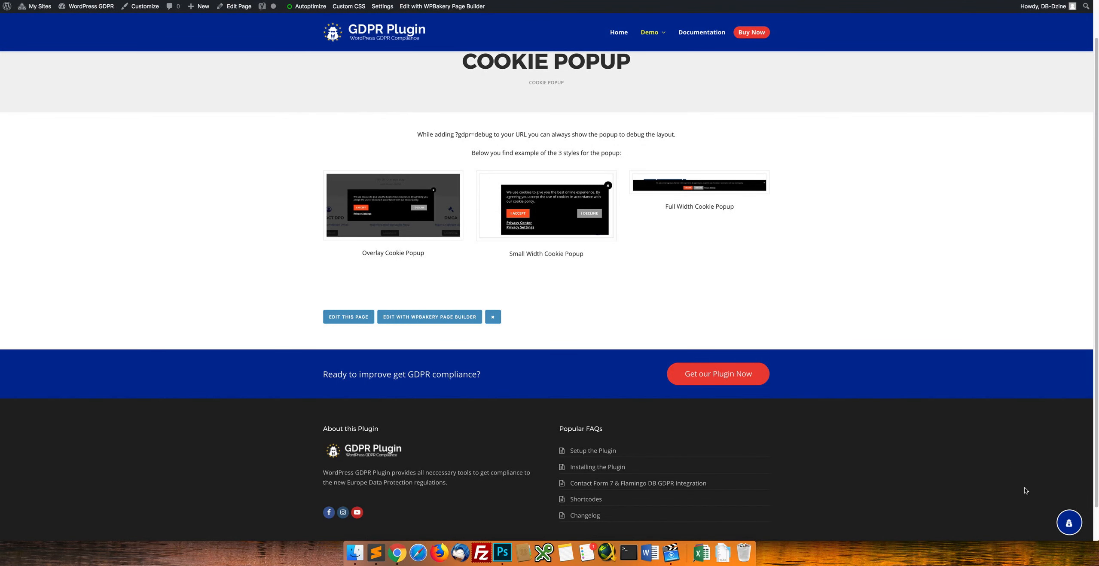
pyautogui.click(700, 188)
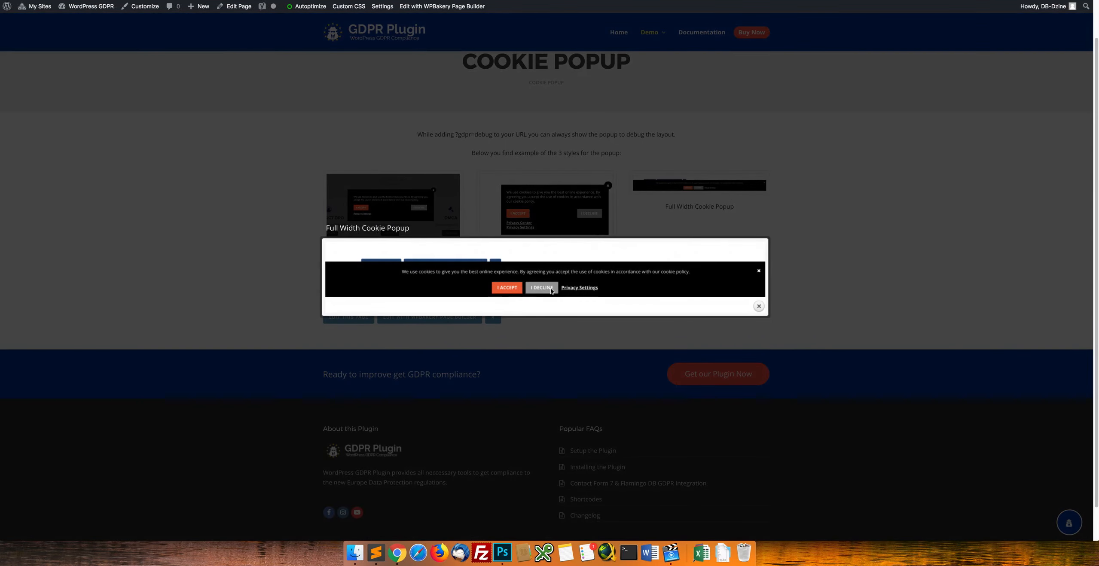
pyautogui.click(858, 214)
# Step: Open the WordPress admin dashboard of the WordPress GDPR site
pyautogui.scroll(2, 331, 159)
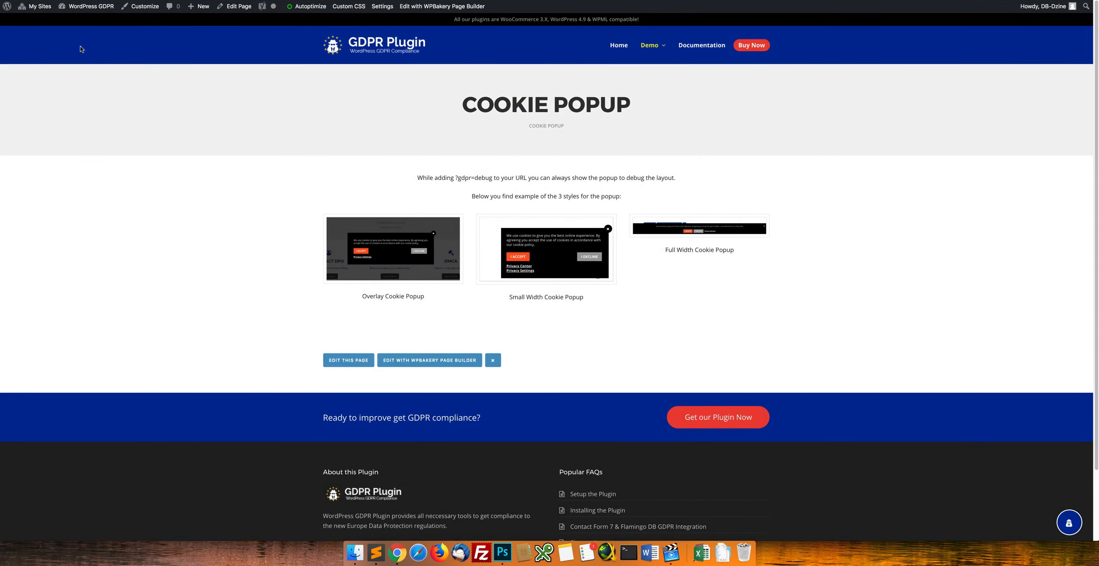
pyautogui.click(70, 19)
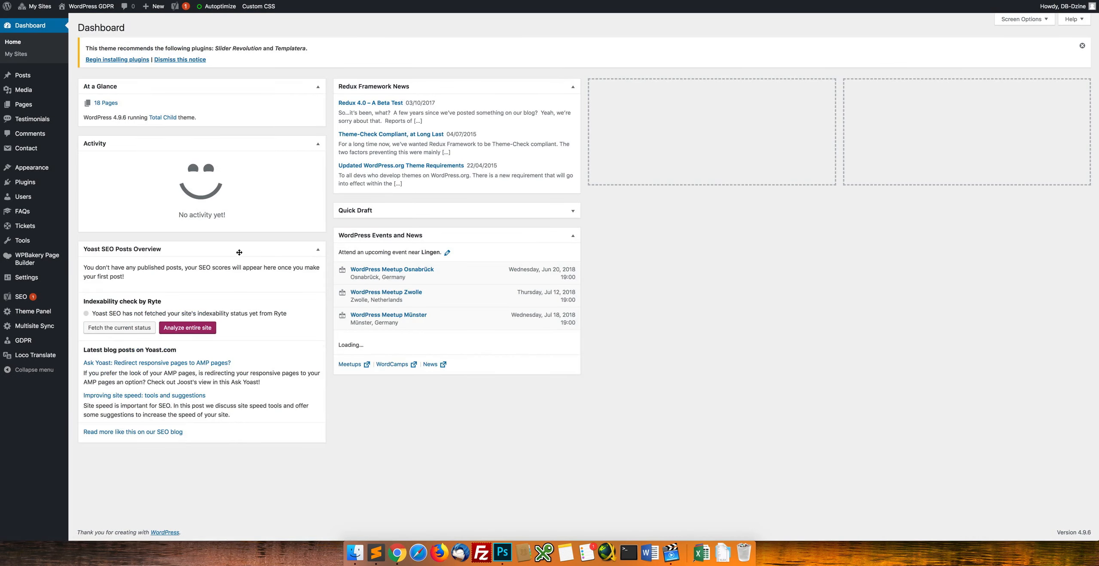
# Step: Open the GDPR Requests list, look through the whole list, and check the Email confirmed value of the first DPO Contact Request
pyautogui.moveTo(29, 345)
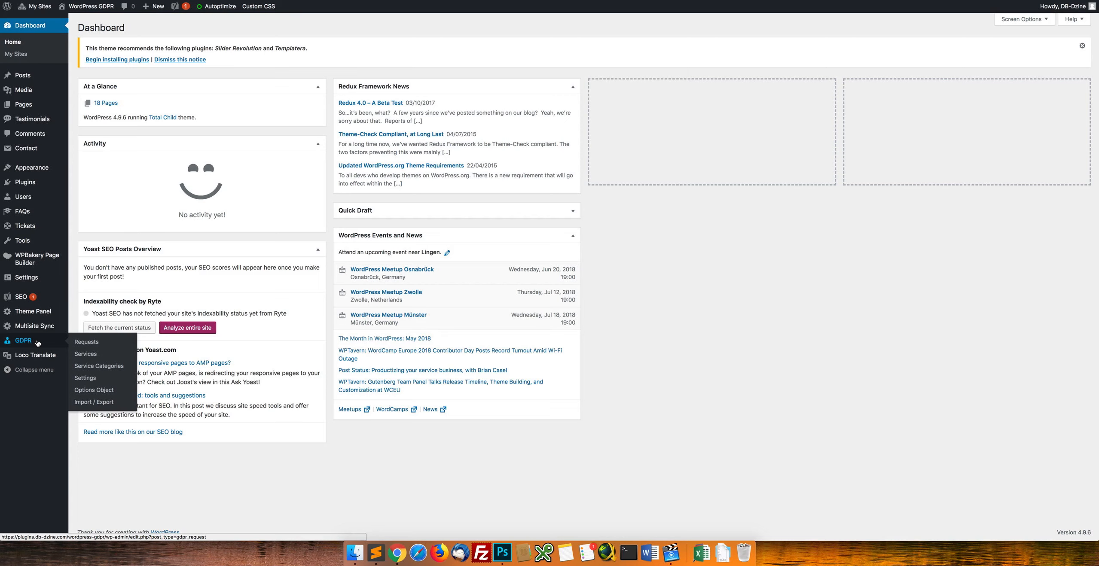
pyautogui.click(86, 342)
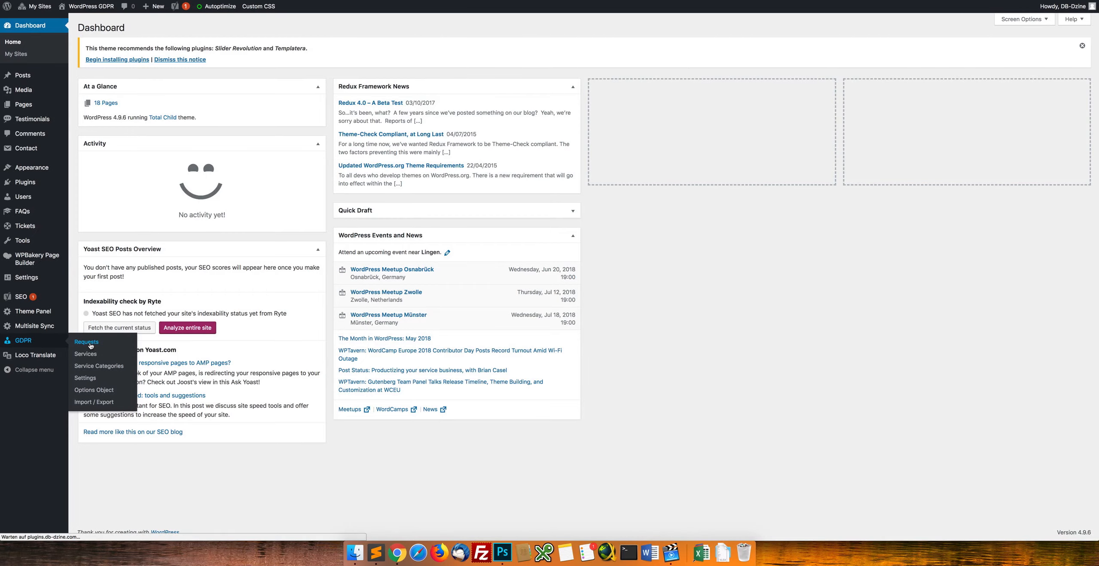
pyautogui.scroll(-1, 252, 173)
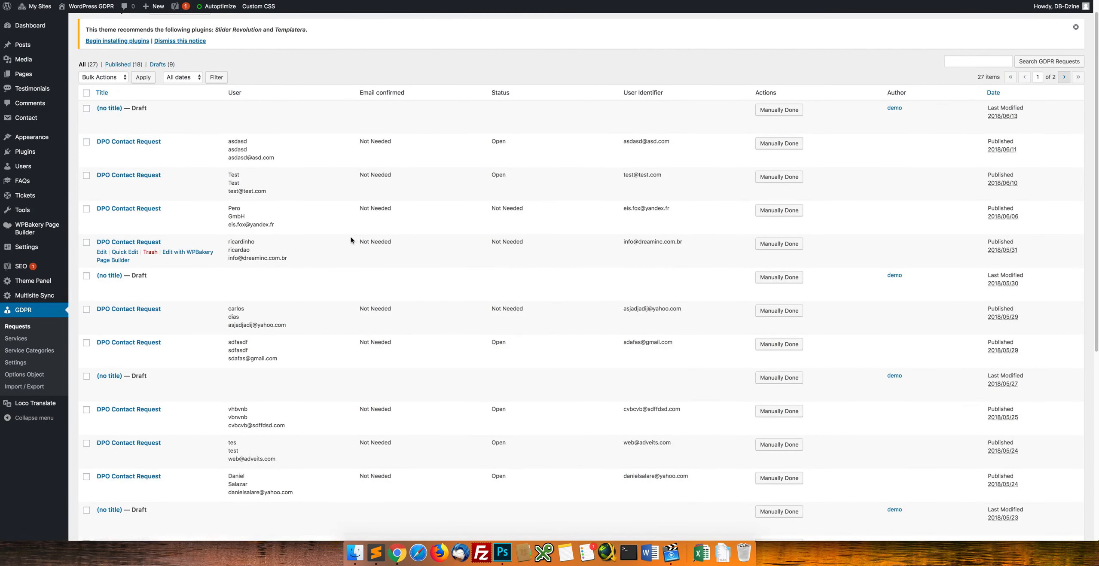
pyautogui.scroll(-7, 349, 236)
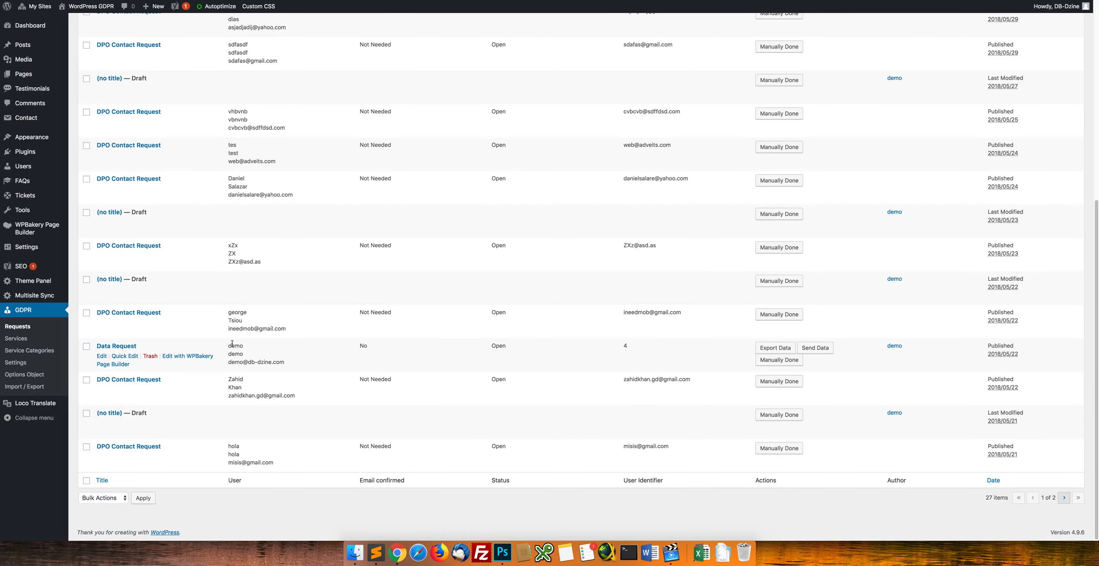
pyautogui.scroll(10, 364, 346)
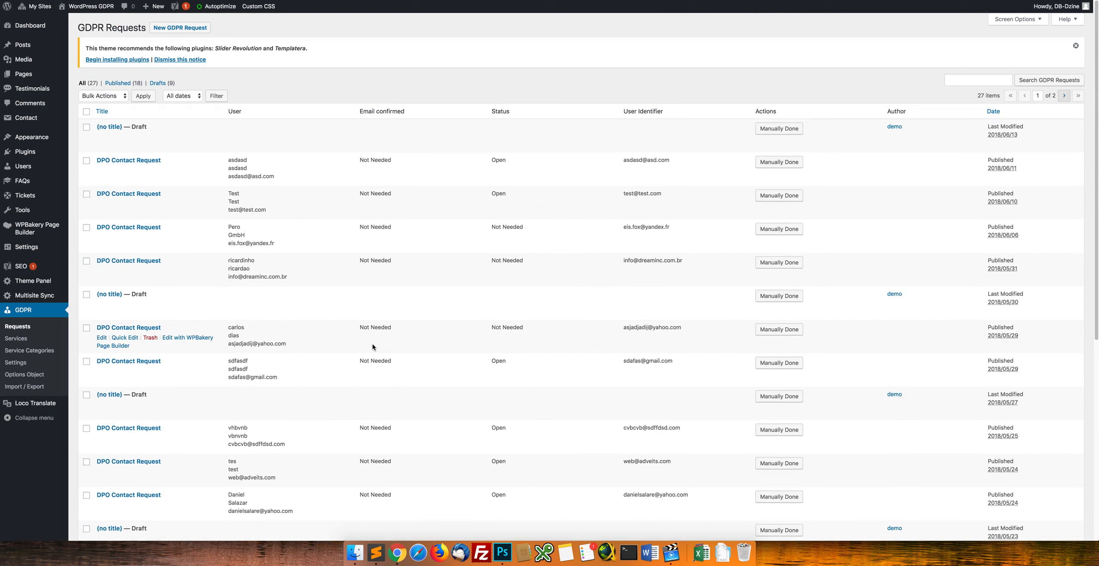
pyautogui.moveTo(361, 160); pyautogui.dragTo(388, 160)
pyautogui.doubleClick(382, 159)
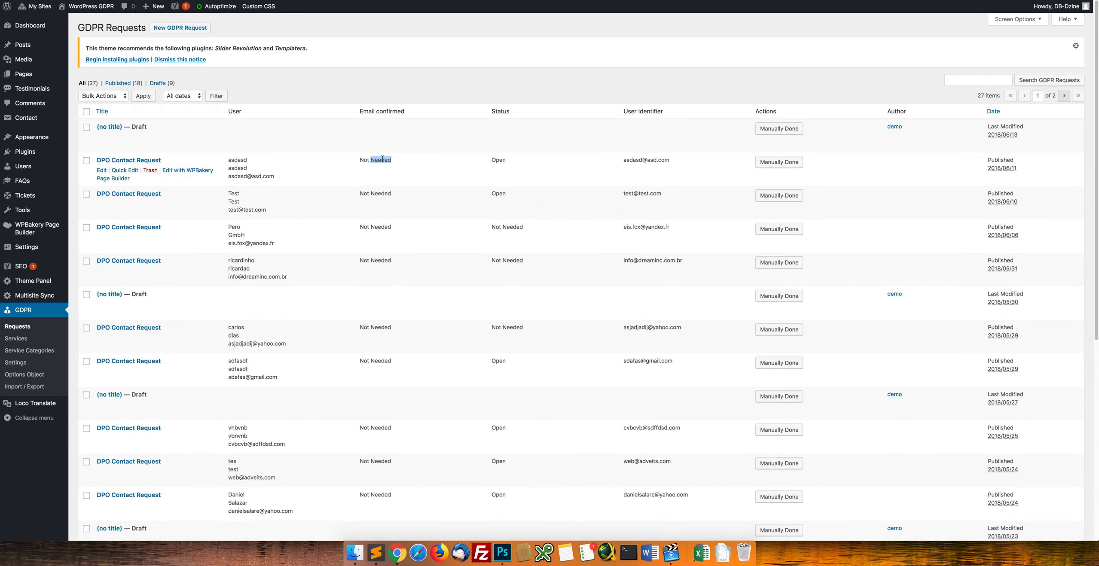
pyautogui.click(383, 159)
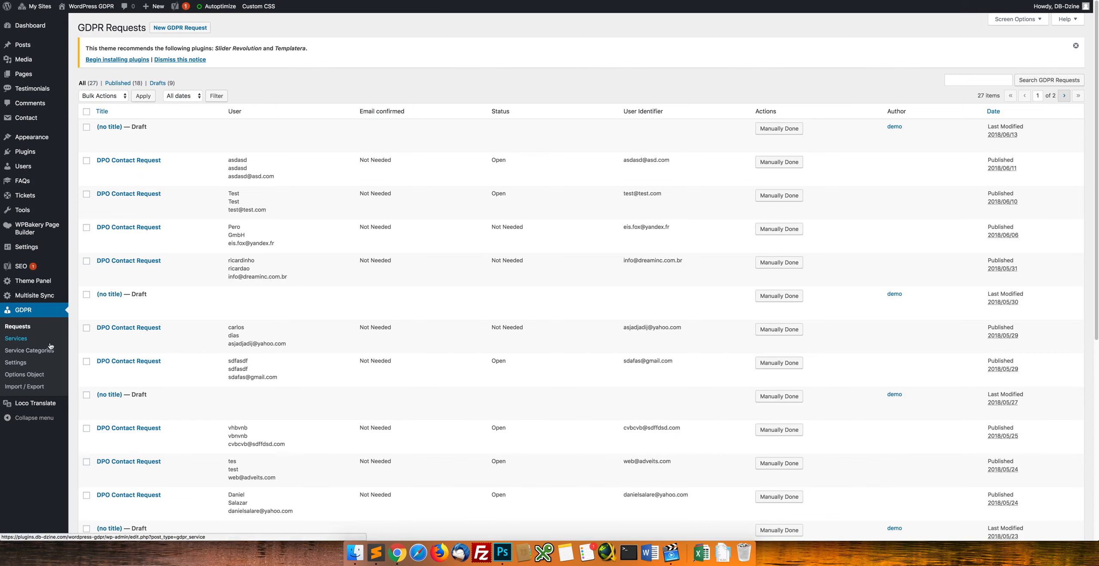
# Step: Open the Google Analytics entry from the GDPR Services list for editing and read its description text
pyautogui.click(24, 340)
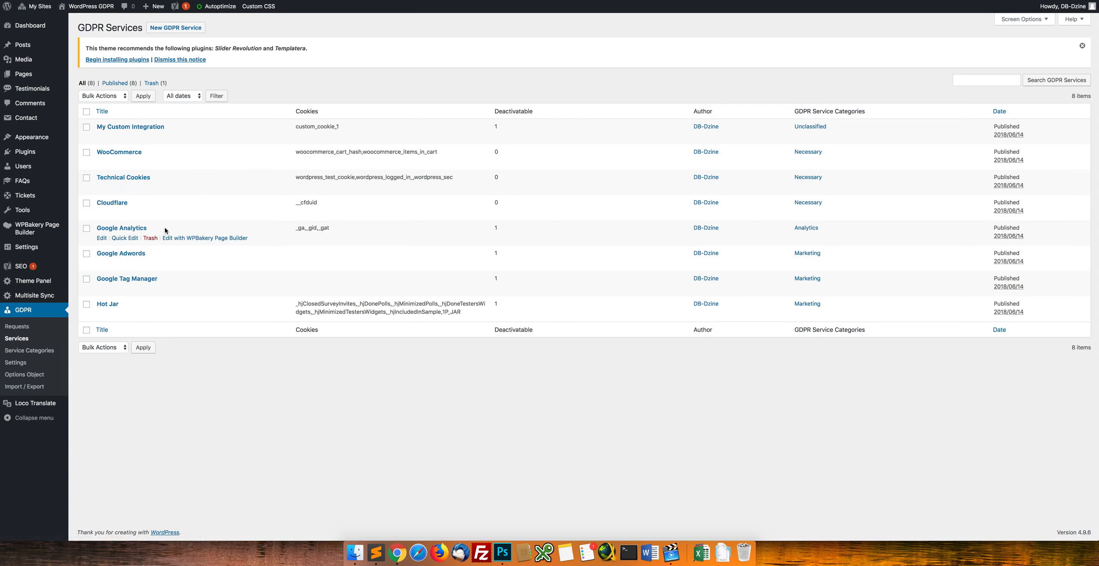
pyautogui.click(102, 239)
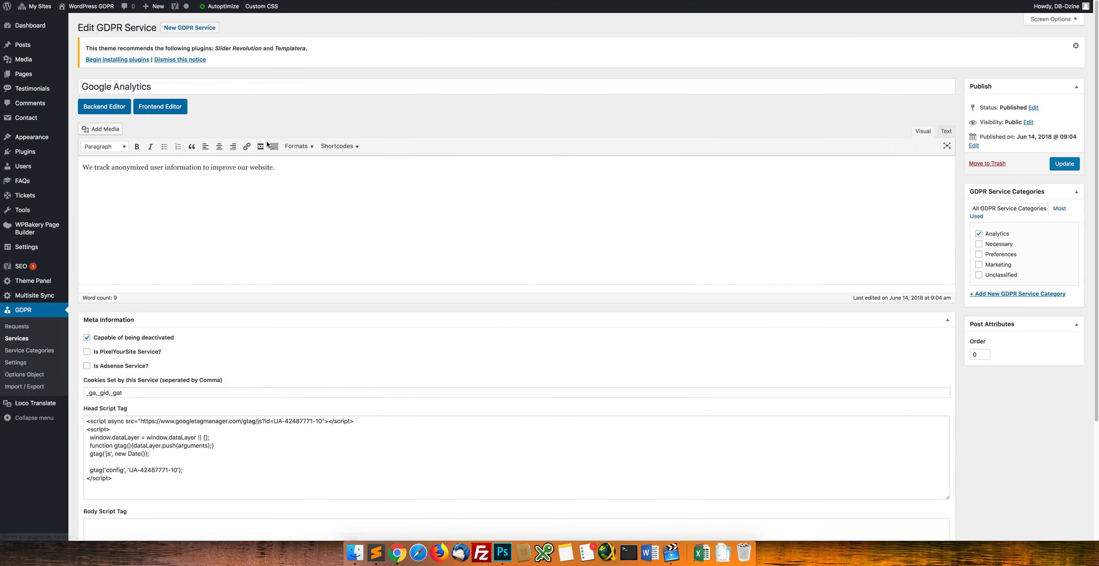
pyautogui.tripleClick(354, 172)
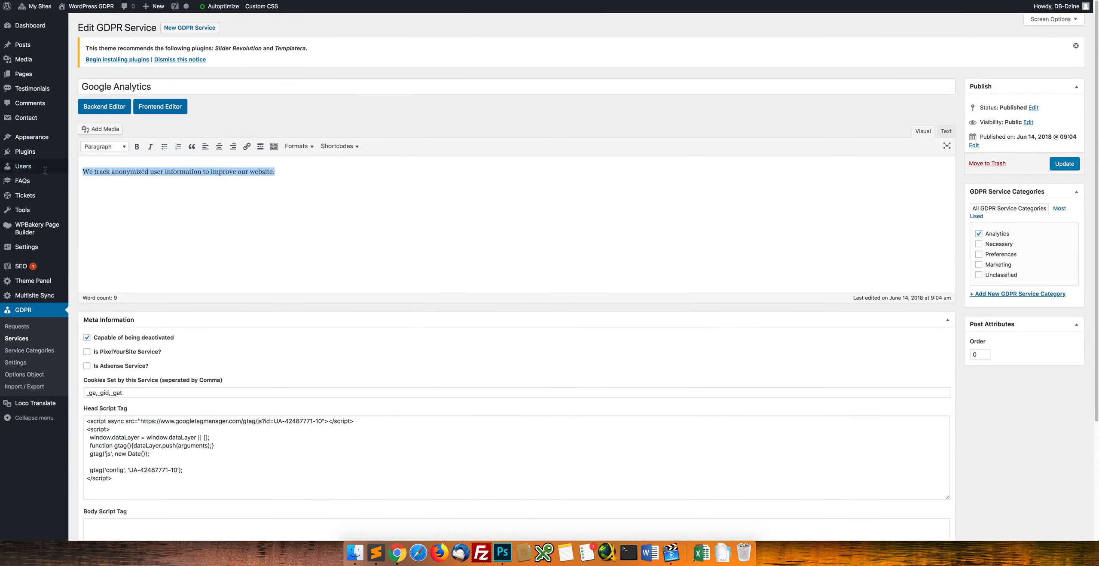
pyautogui.click(274, 115)
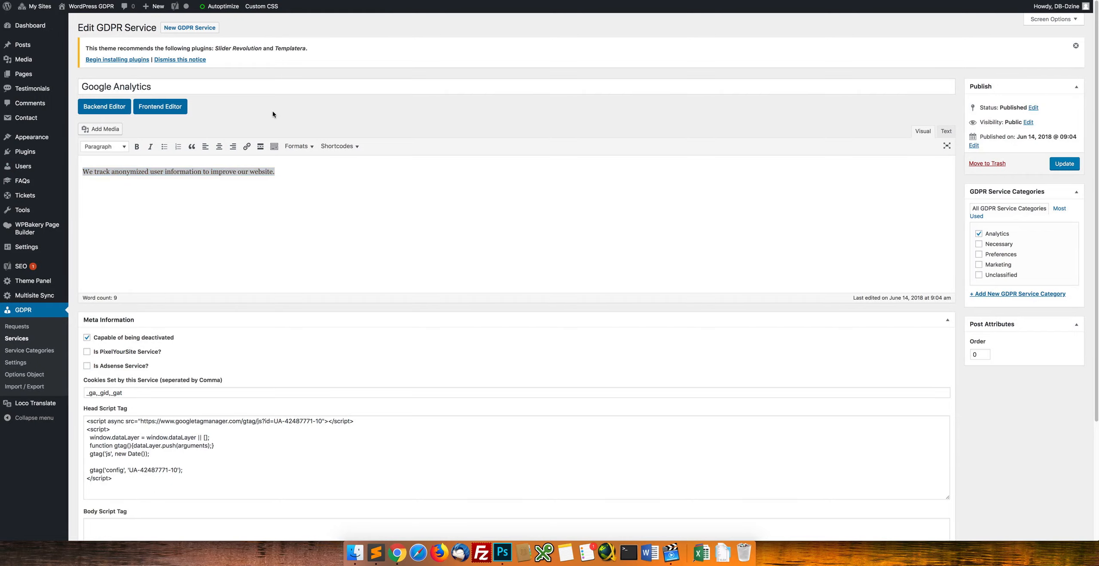
# Step: Examine the Google Analytics service's meta information, including the cookies it sets and its head script code
pyautogui.scroll(-1, 208, 381)
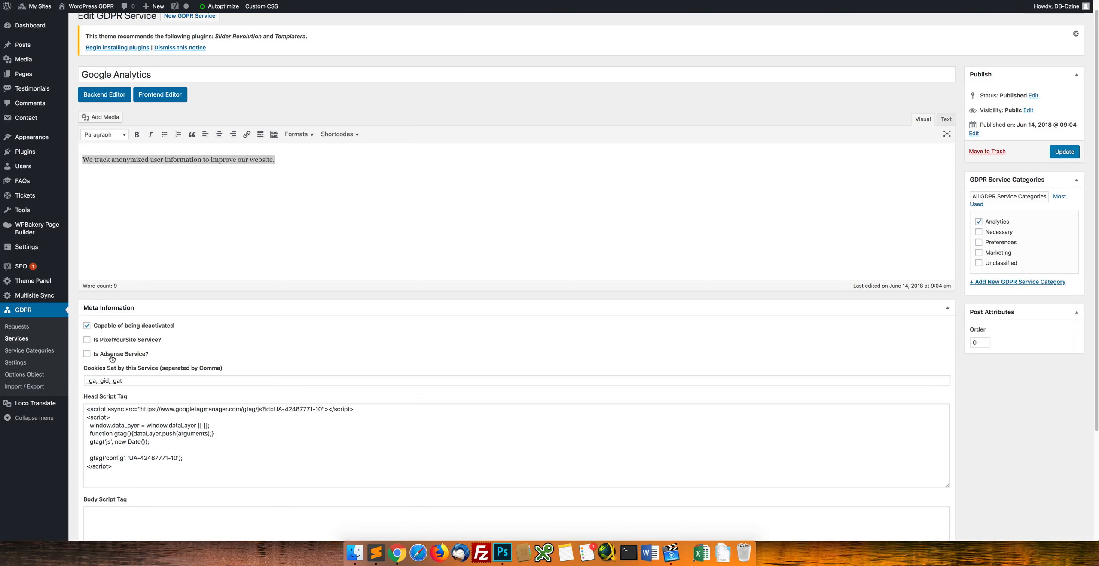
pyautogui.scroll(-1, 112, 359)
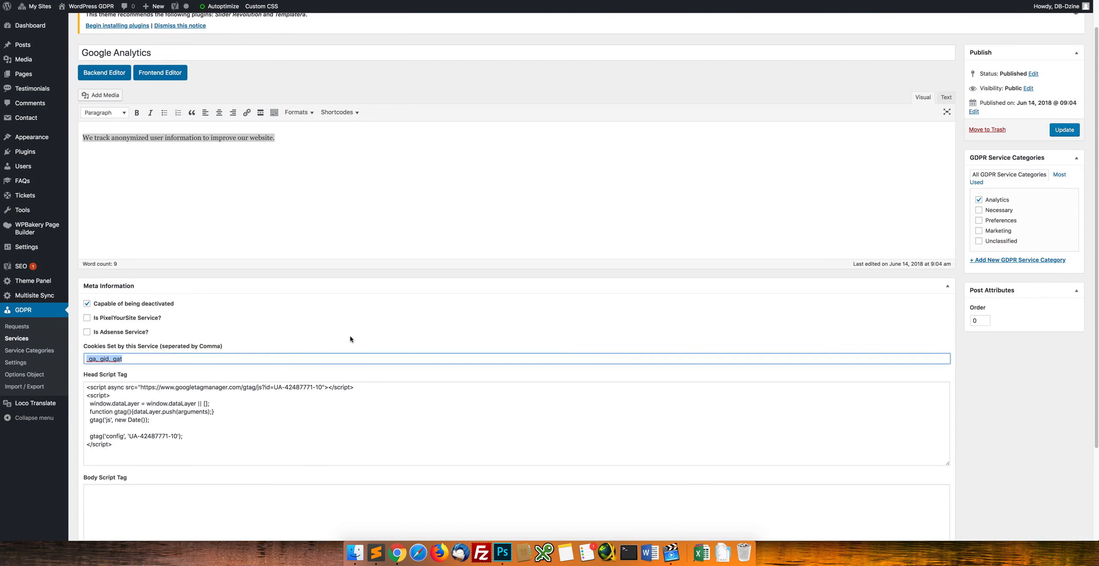
pyautogui.scroll(-1, 336, 340)
pyautogui.tripleClick(170, 344)
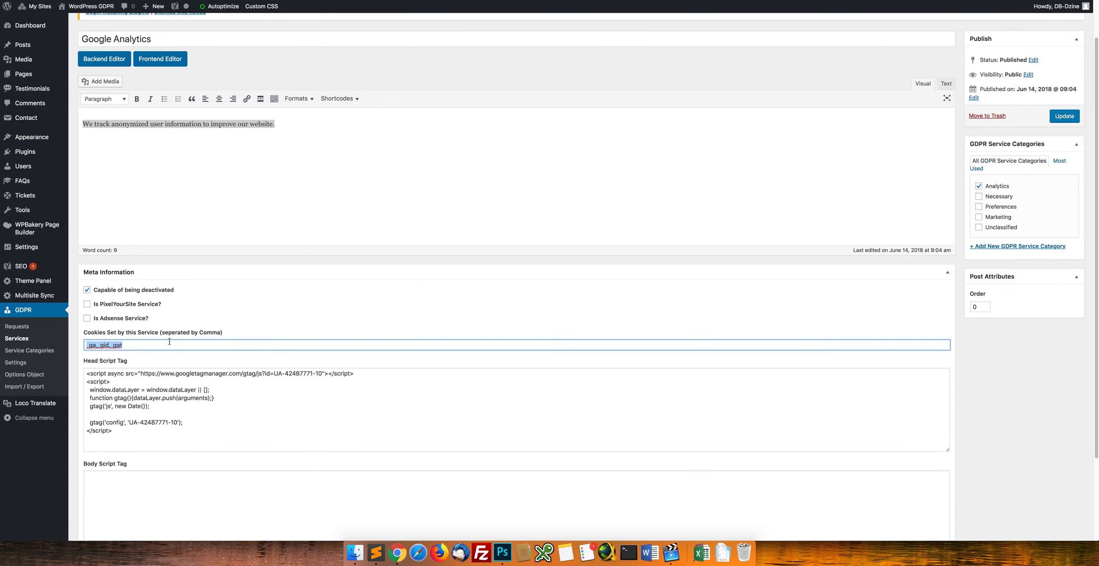
pyautogui.click(109, 346)
pyautogui.scroll(-5, 165, 336)
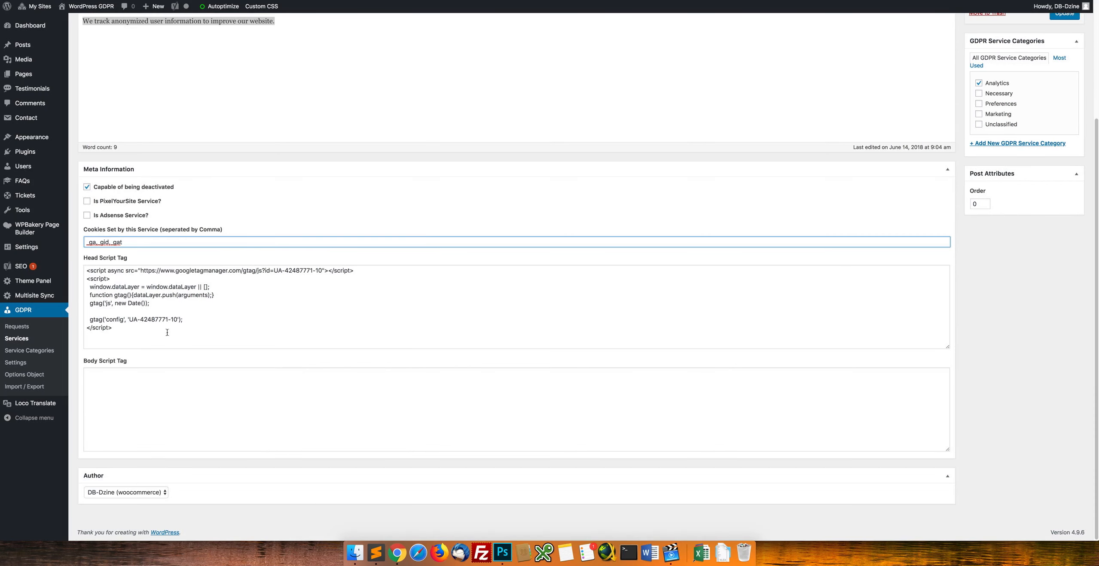
pyautogui.moveTo(164, 336); pyautogui.dragTo(140, 257)
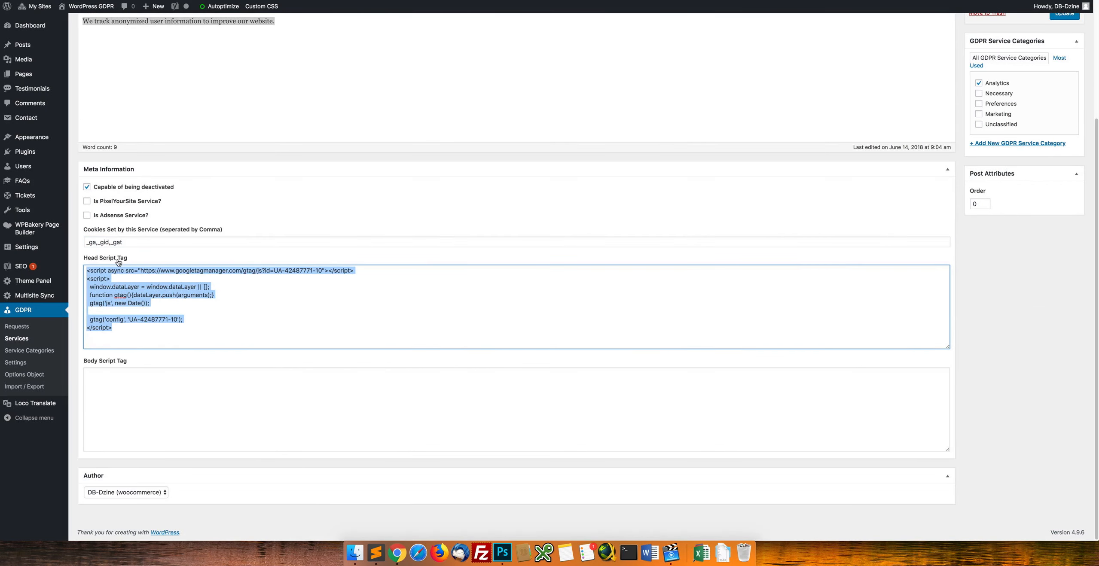
pyautogui.click(169, 261)
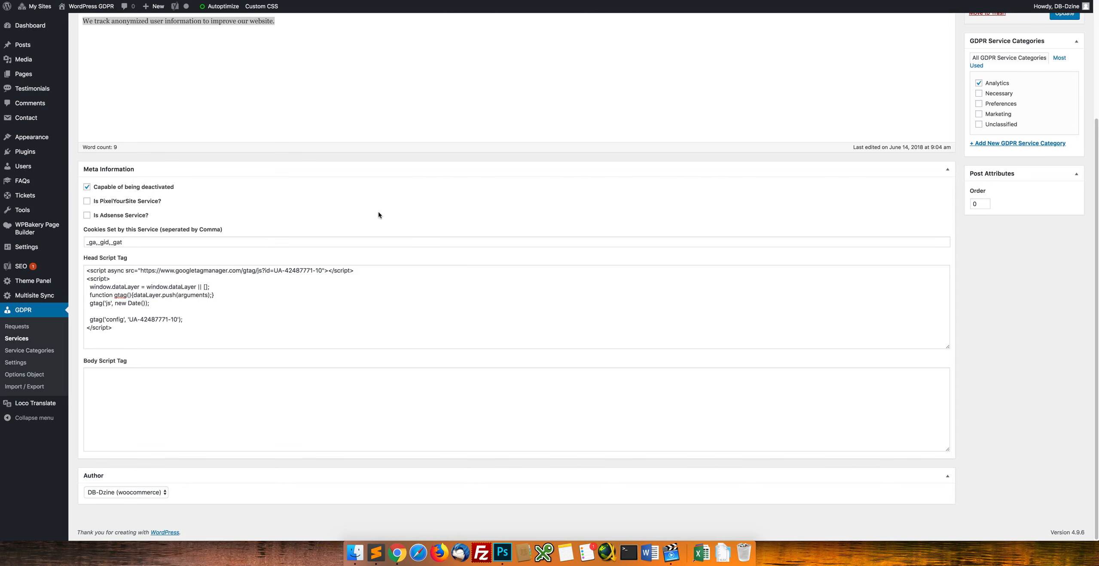
# Step: Open the WordPress GDPR site in a separate tab and view the Analytics, Marketing and Unclassified categories in its Cookie Services popup
pyautogui.scroll(3, 769, 253)
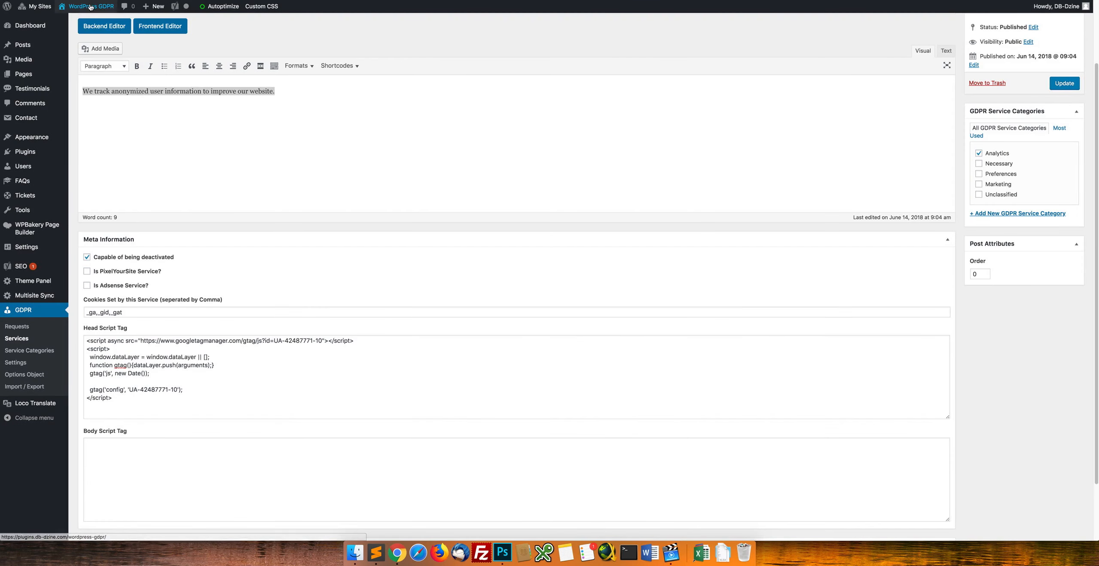
pyautogui.rightClick(88, 19)
pyautogui.click(103, 37)
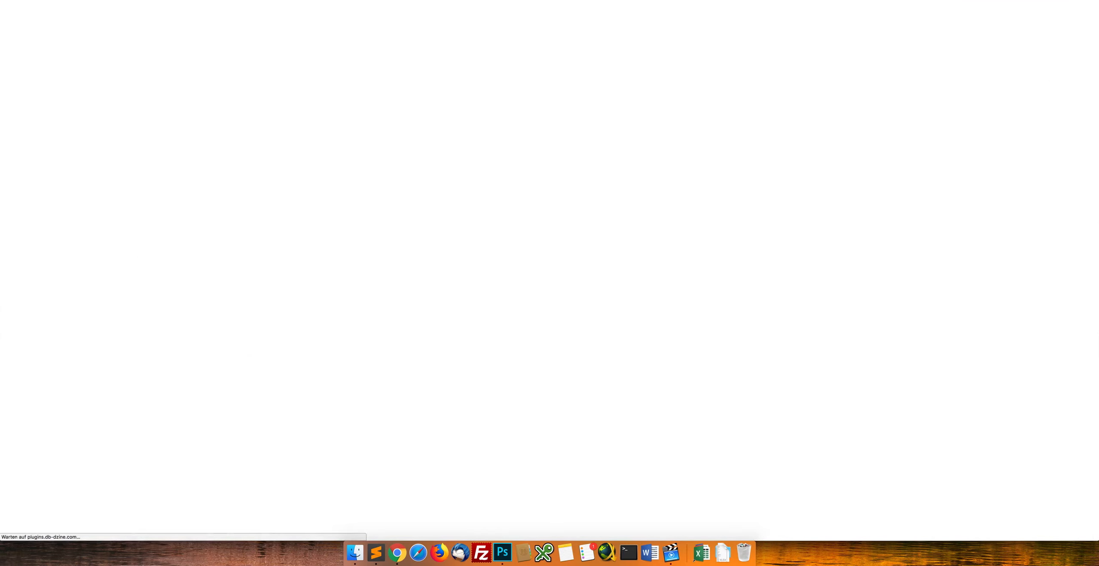
pyautogui.scroll(-2, 1068, 527)
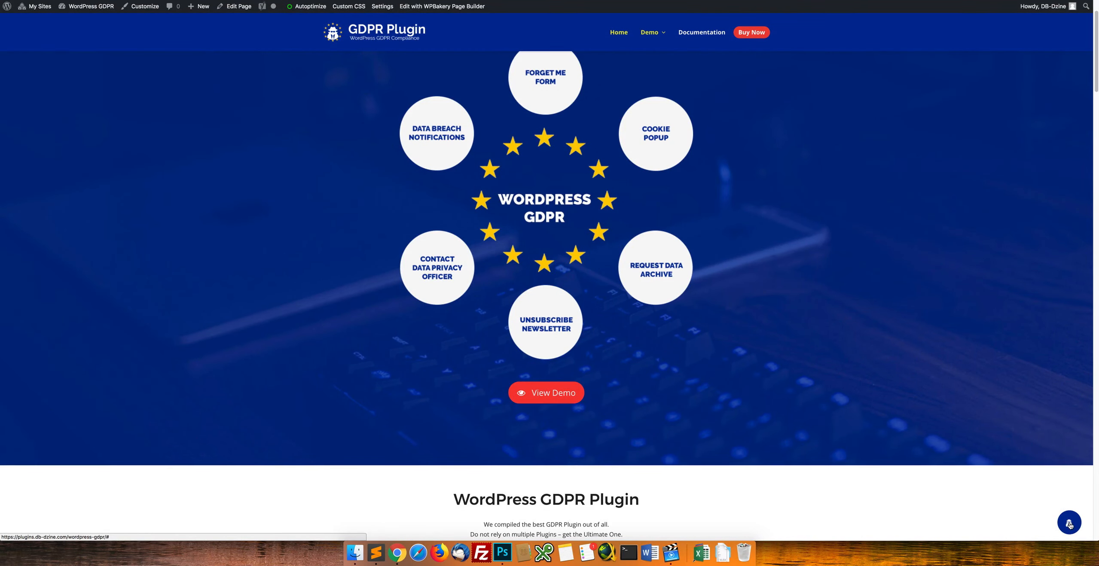
pyautogui.click(1070, 524)
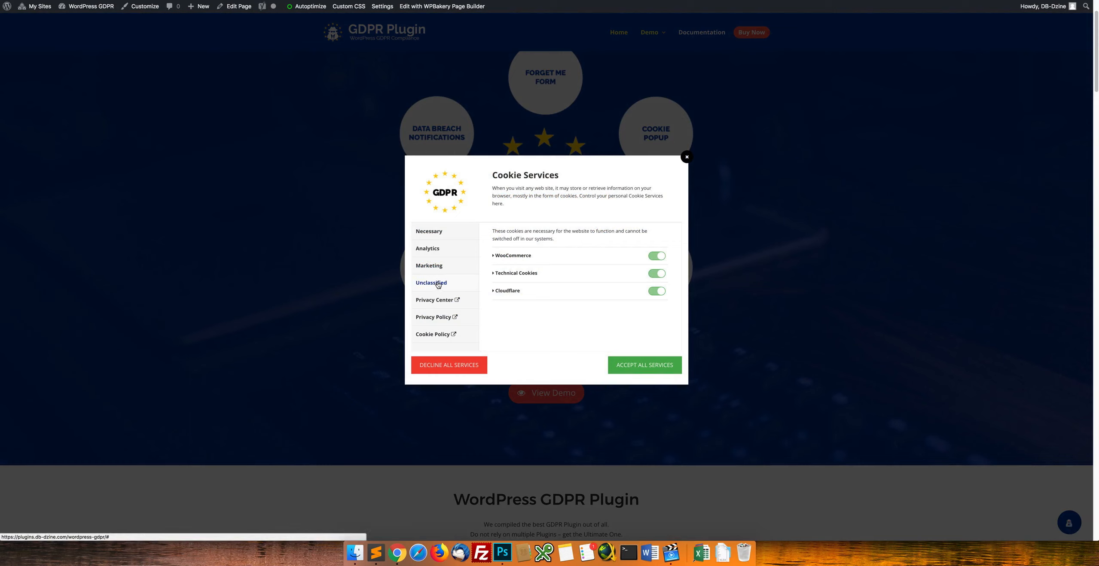
pyautogui.click(428, 249)
pyautogui.click(429, 266)
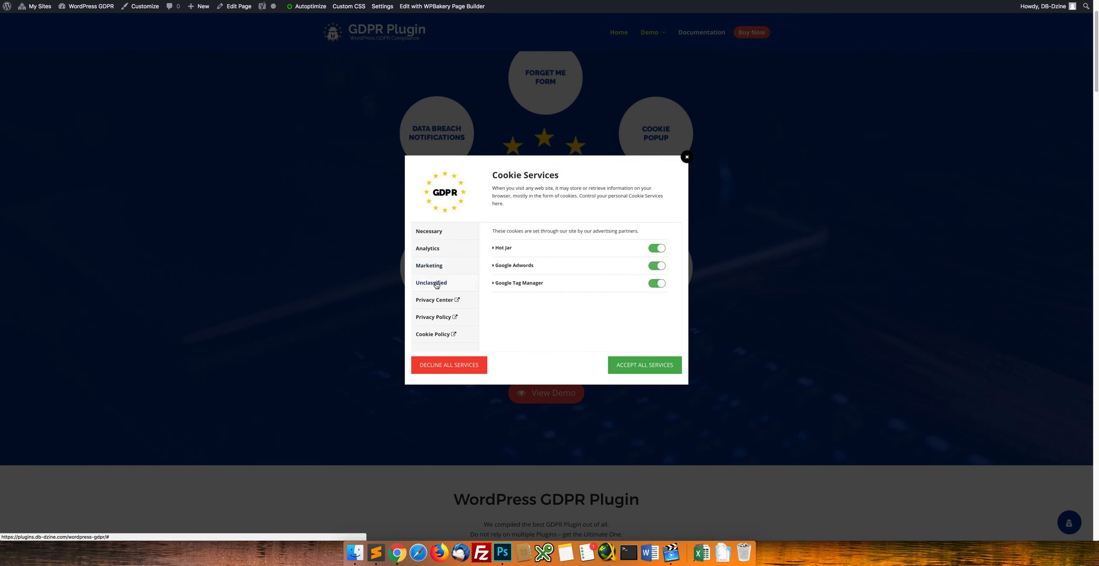
pyautogui.click(434, 284)
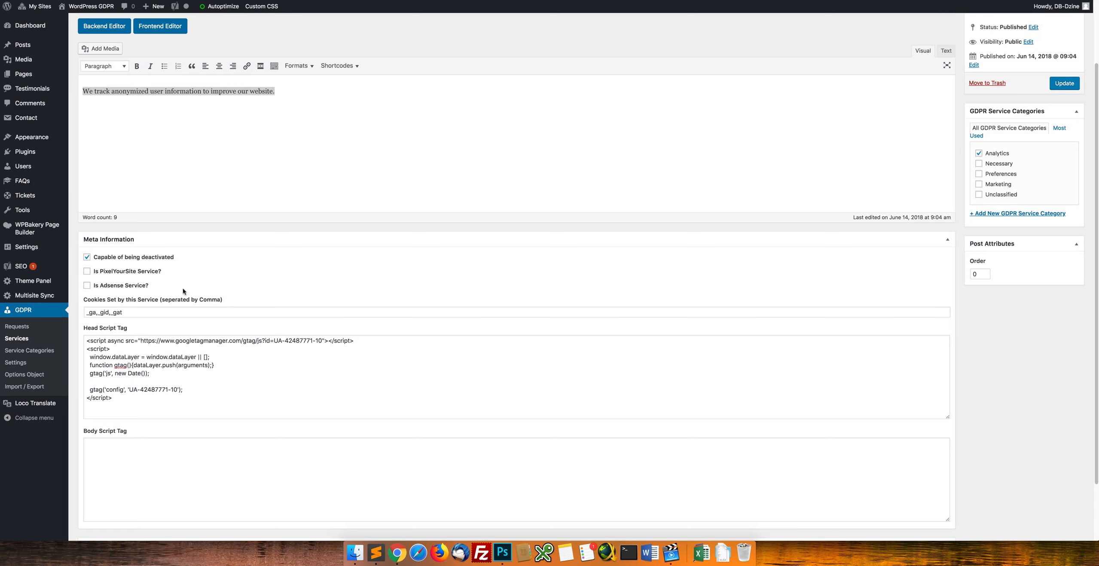
# Step: Open the GDPR Service Categories page and look over the name, slug, parent and description fields for adding a category
pyautogui.click(31, 352)
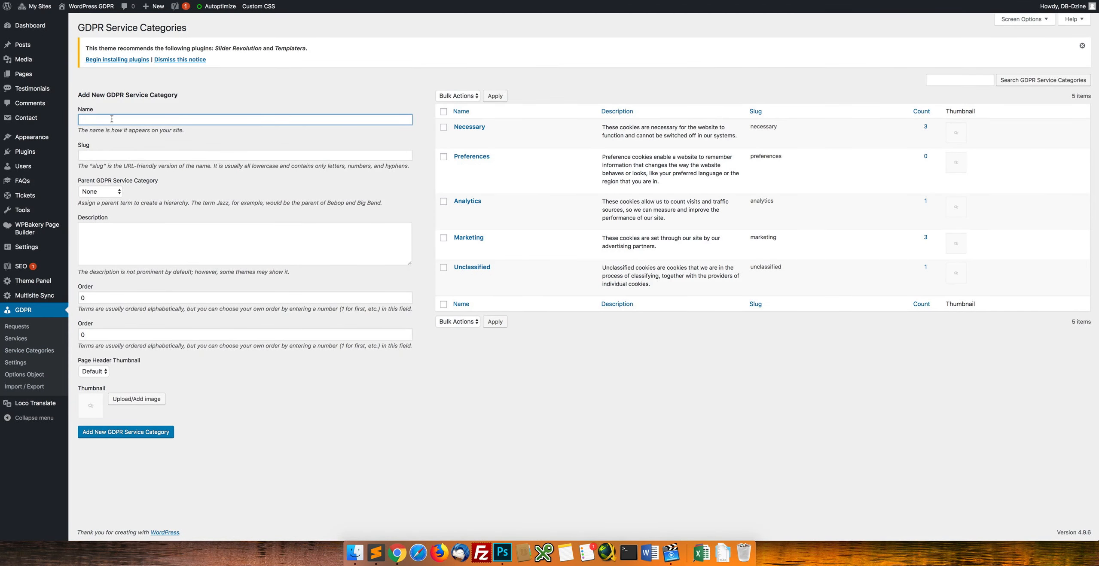
pyautogui.click(113, 153)
pyautogui.click(131, 123)
pyautogui.click(246, 186)
pyautogui.click(153, 235)
pyautogui.click(215, 196)
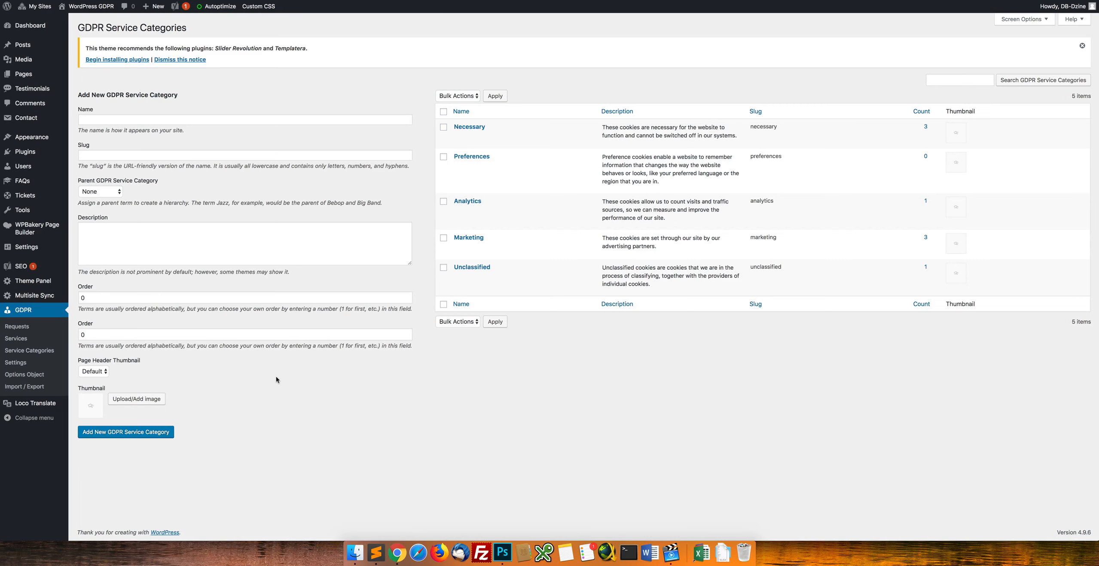
# Step: Open the GDPR plugin settings and review the General options, including Recaptcha for forms and the Install all Pages note
pyautogui.click(17, 364)
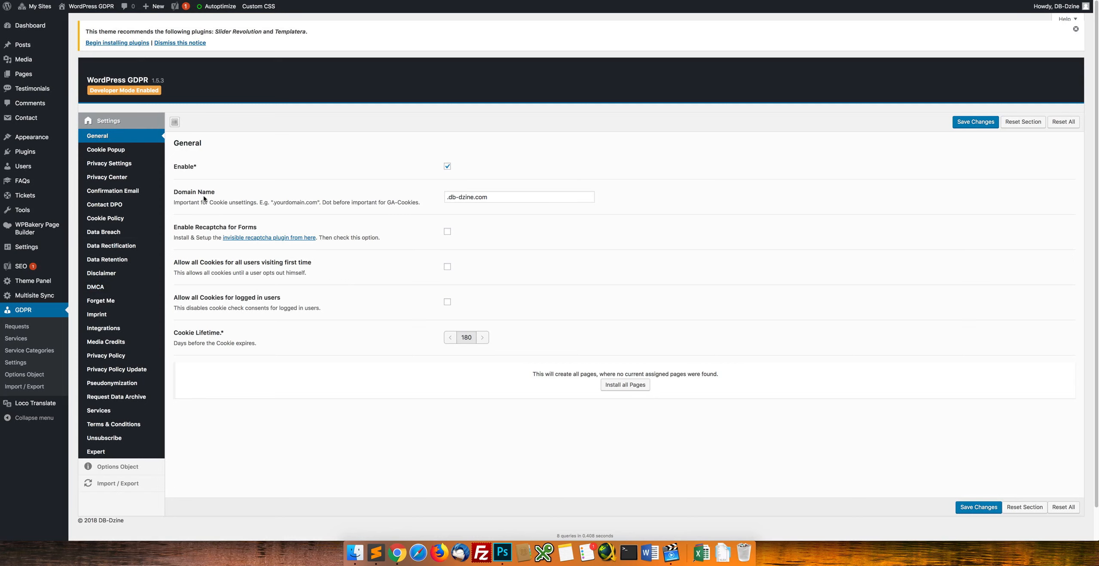
pyautogui.moveTo(196, 228); pyautogui.dragTo(226, 229)
pyautogui.click(272, 226)
pyautogui.moveTo(557, 377); pyautogui.dragTo(689, 377)
pyautogui.tripleClick(669, 377)
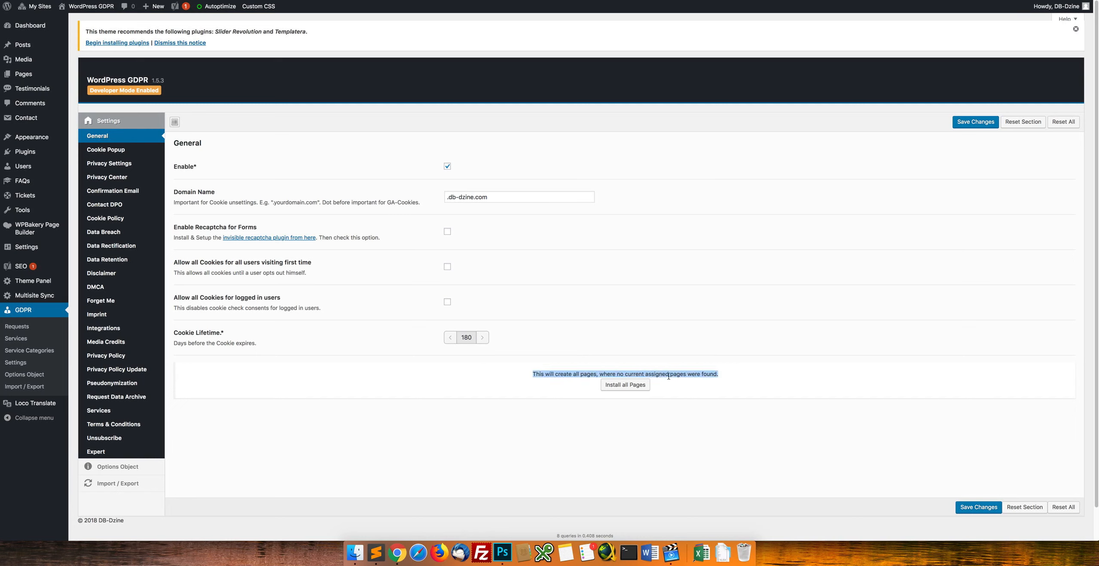
pyautogui.click(670, 378)
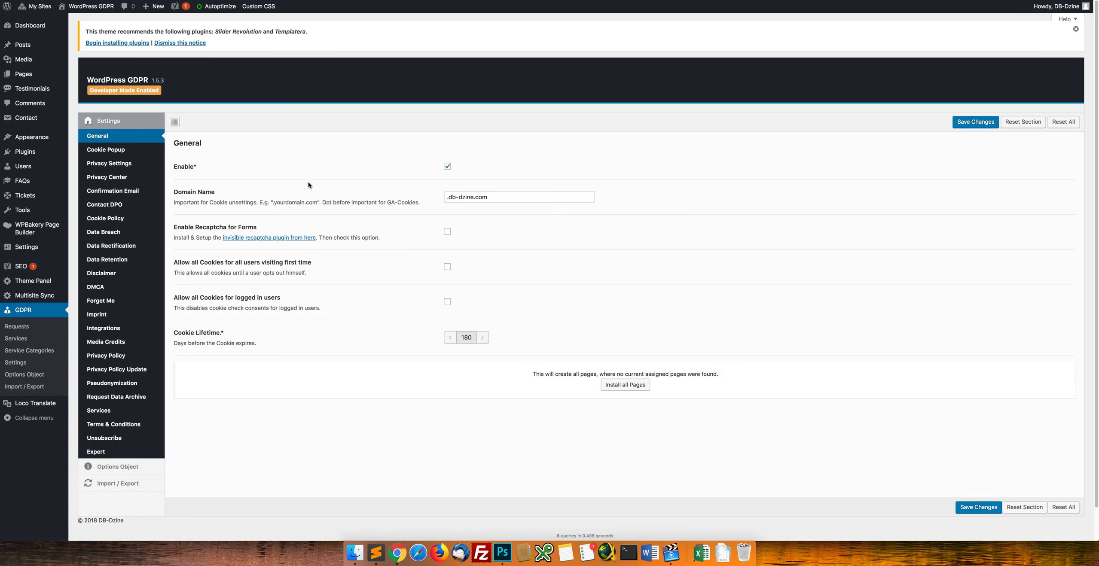
# Step: Review the Cookie Popup settings, from the popup texts and style down to the button and close icon colors
pyautogui.click(110, 154)
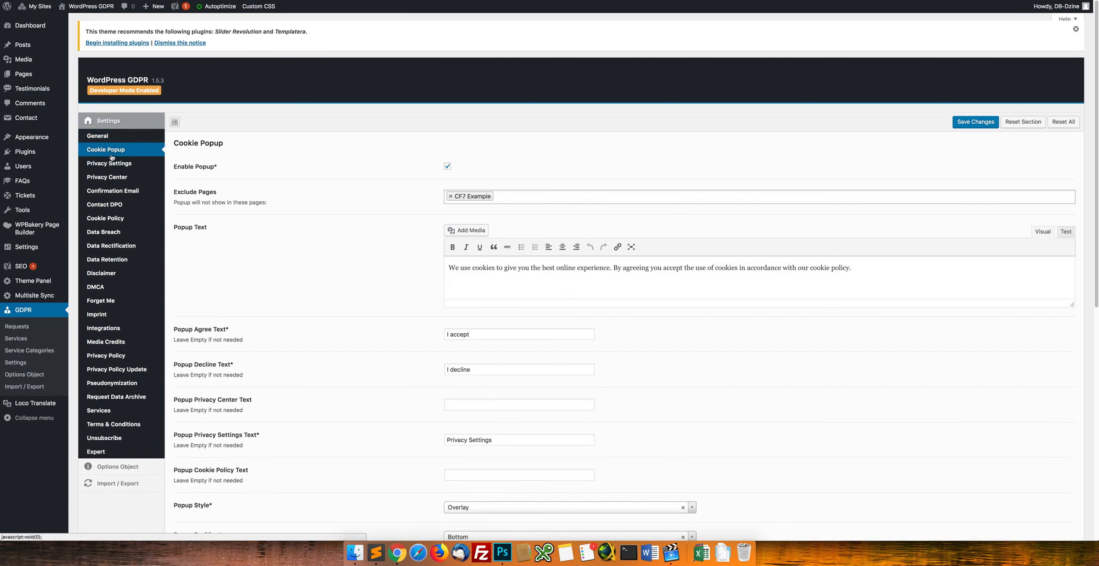
pyautogui.scroll(-3, 324, 254)
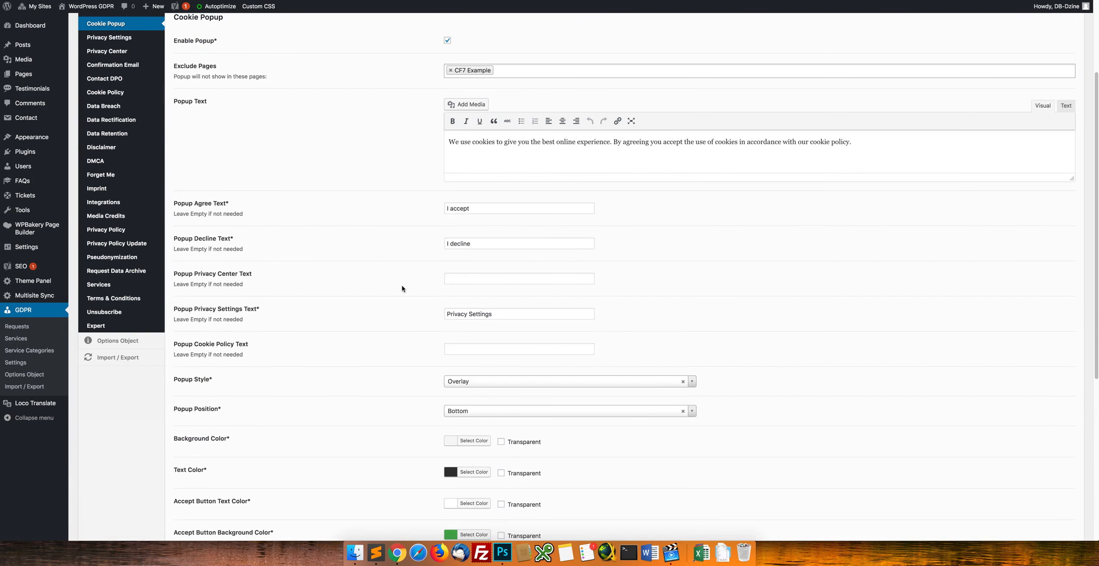
pyautogui.scroll(-7, 401, 292)
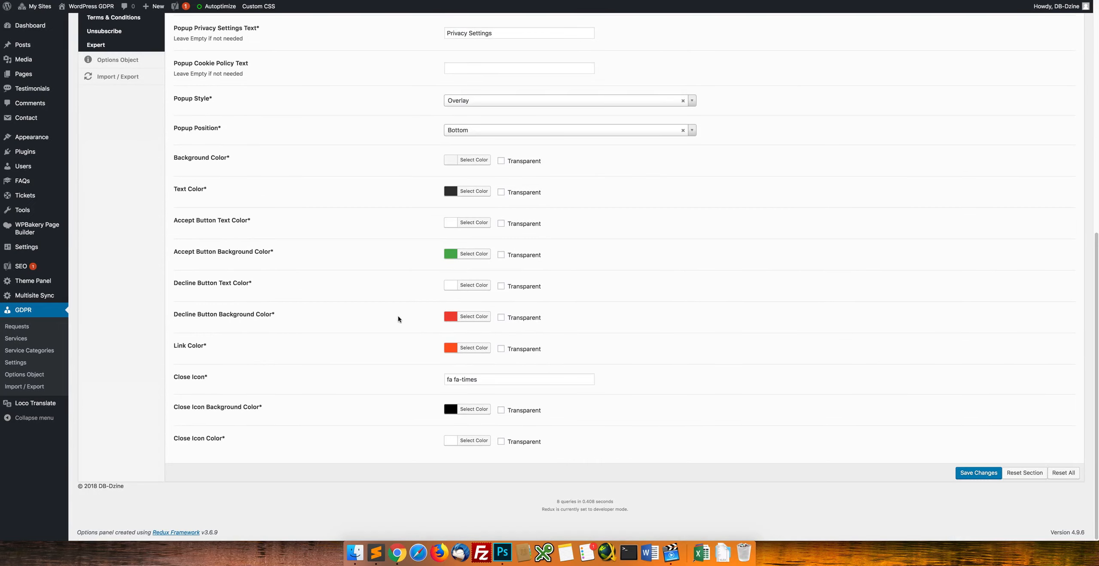
pyautogui.scroll(6, 457, 331)
pyautogui.scroll(4, 391, 301)
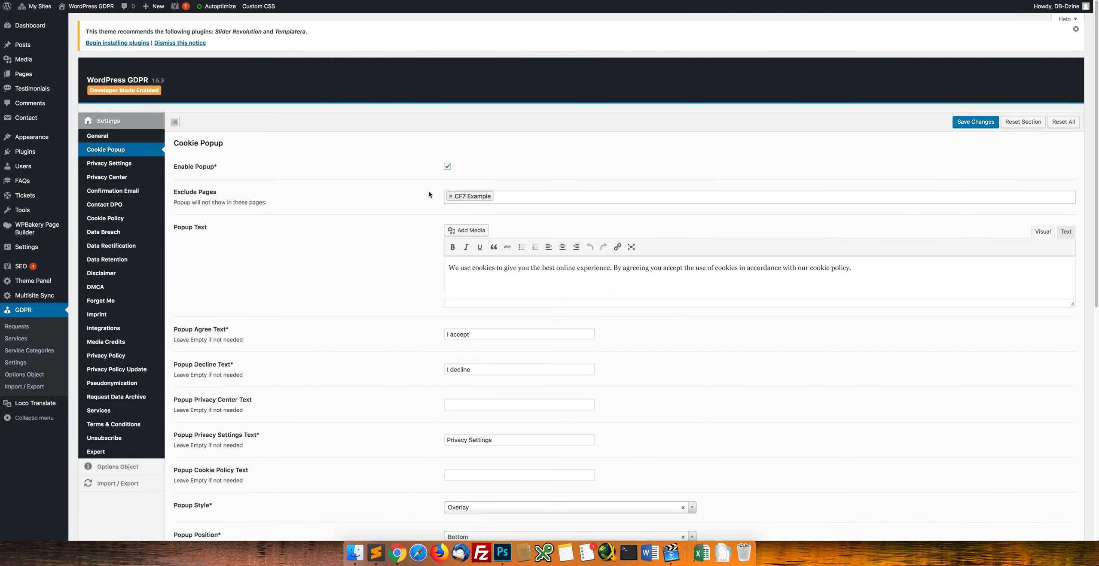
# Step: Open the Privacy Settings section and review its trigger and modal options, from logo and popup texts down to the button and icon colors
pyautogui.click(124, 164)
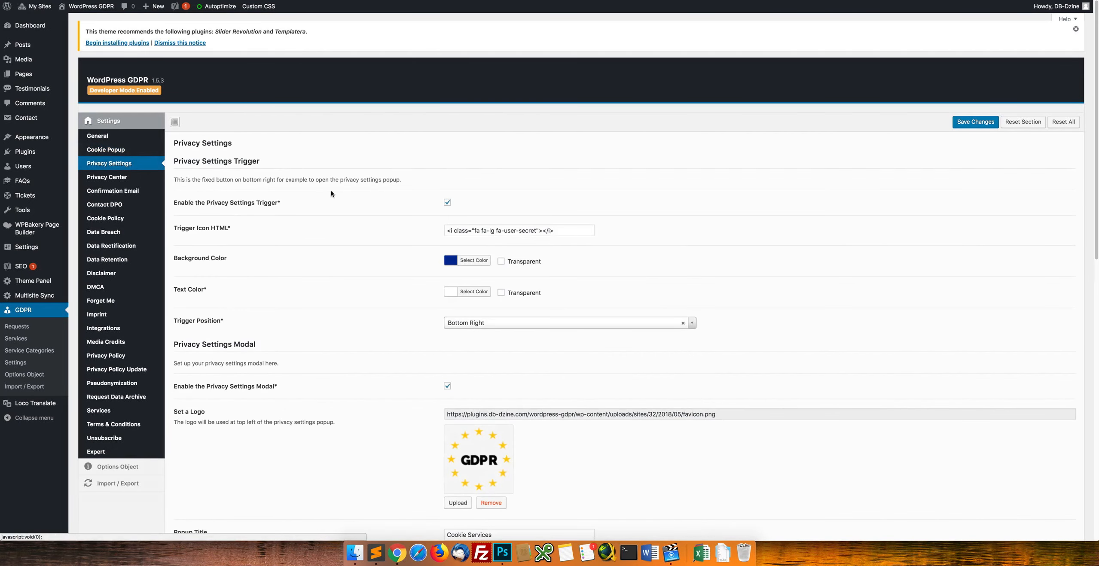
pyautogui.scroll(-4, 369, 239)
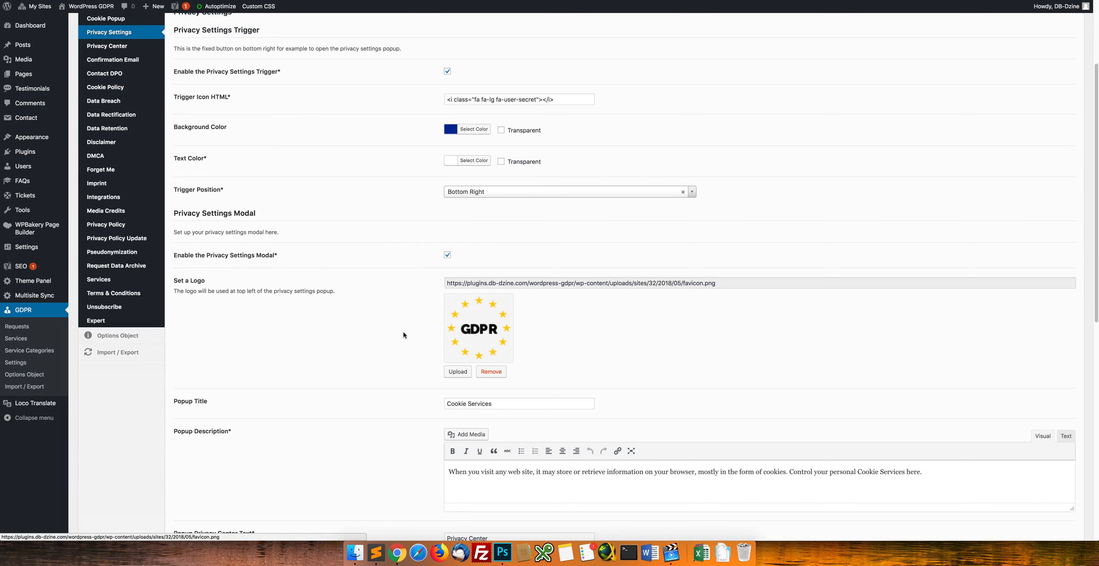
pyautogui.scroll(-5, 413, 330)
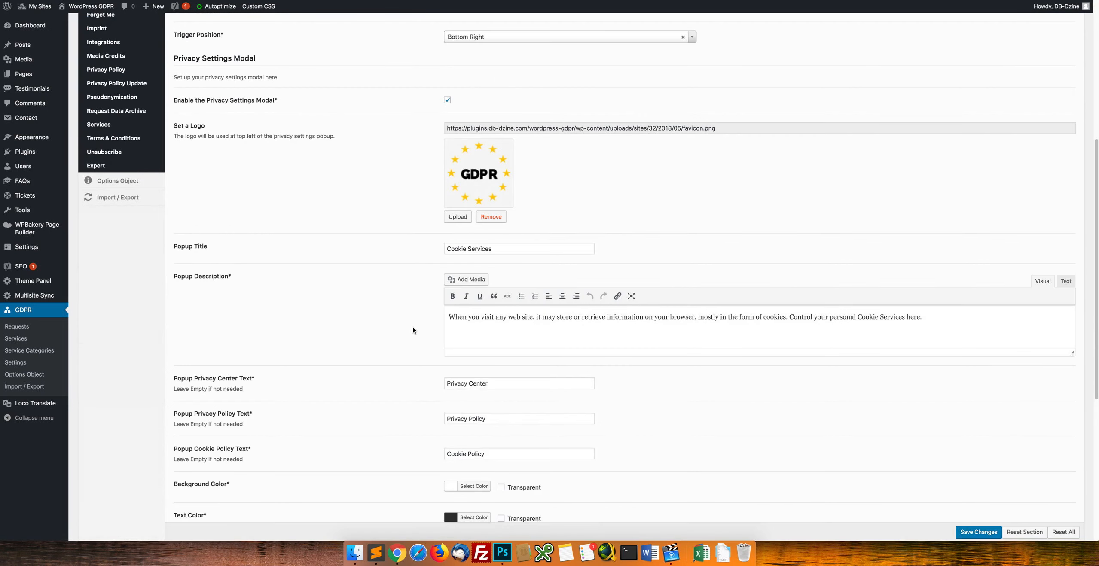
pyautogui.moveTo(922, 317); pyautogui.dragTo(504, 316)
pyautogui.scroll(-8, 375, 298)
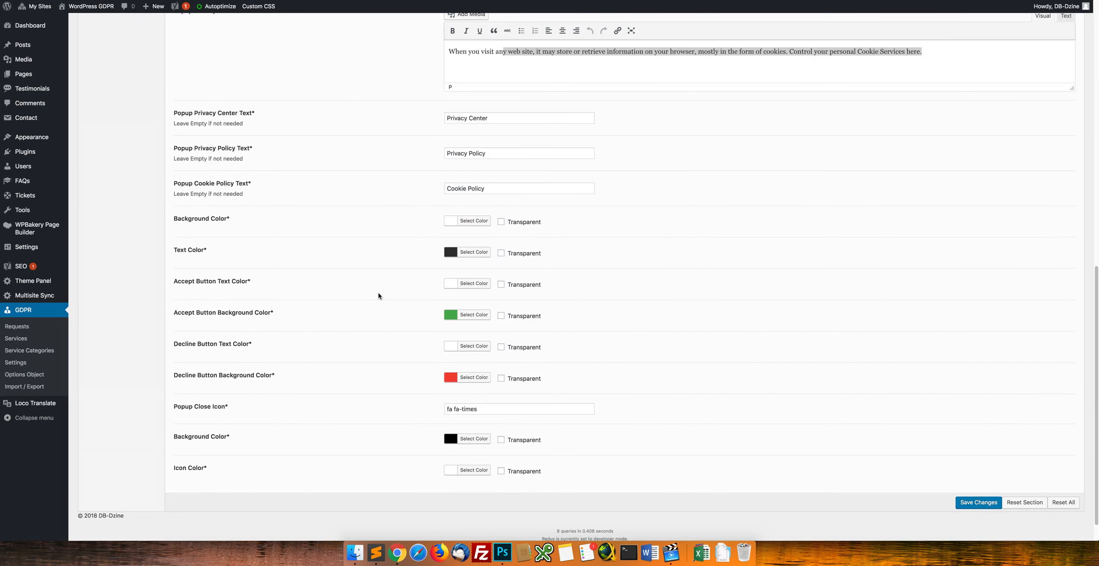
pyautogui.scroll(-1, 377, 293)
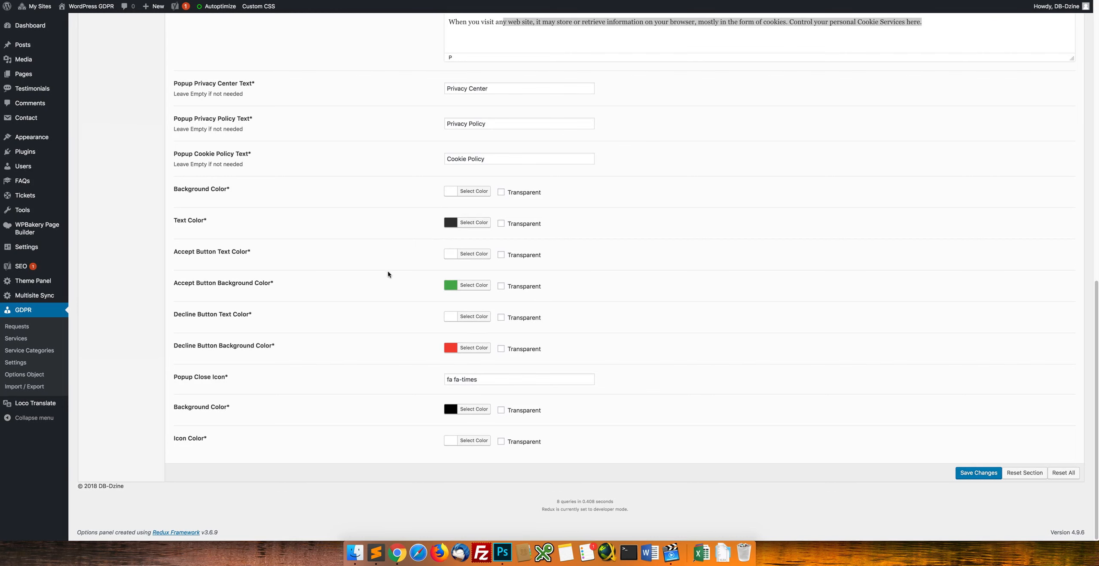
pyautogui.scroll(9, 388, 274)
pyautogui.scroll(9, 366, 332)
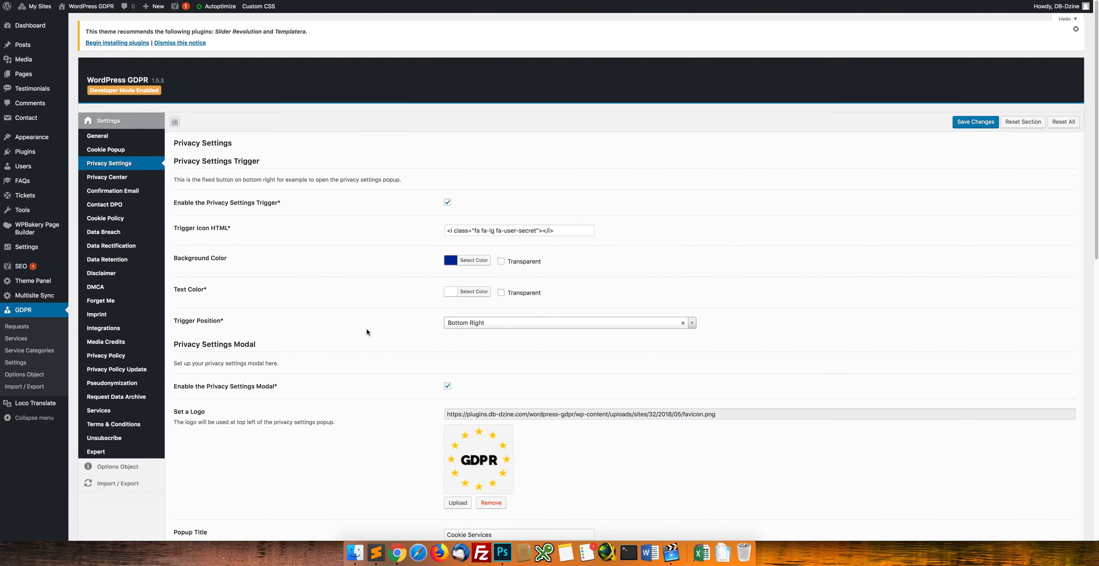
# Step: Open the Privacy Center section and look over its page assignment and the [wordpress_gdpr_privacy_center] shortcode
pyautogui.click(107, 177)
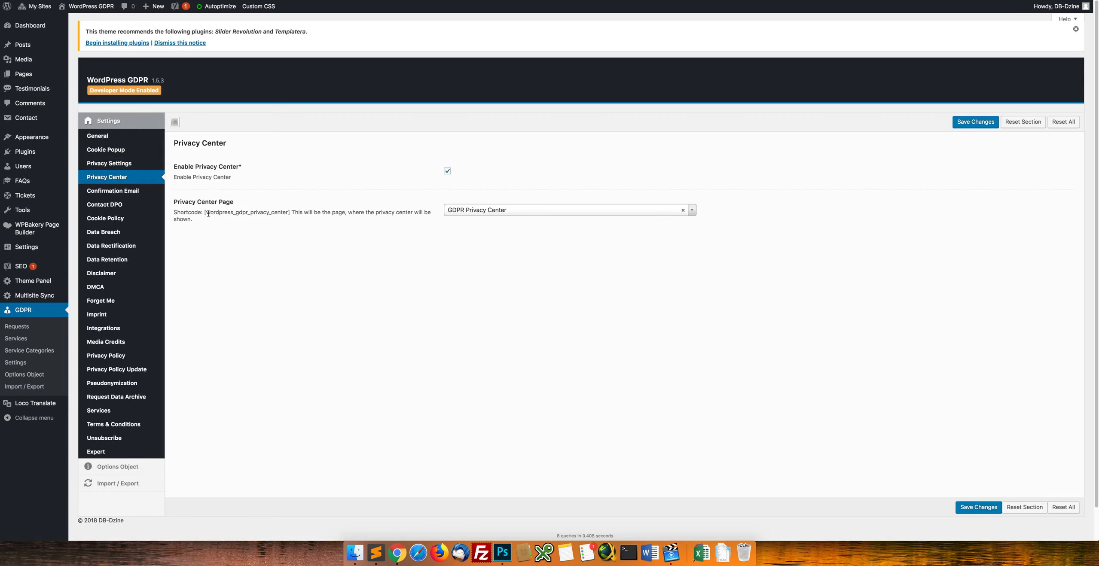
pyautogui.moveTo(204, 212); pyautogui.dragTo(292, 212)
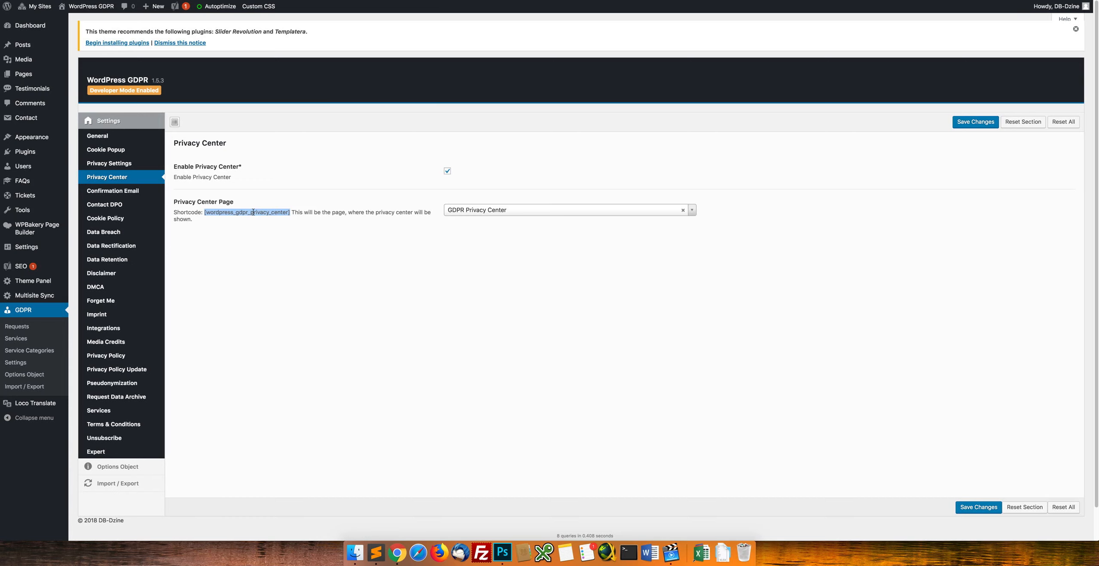
pyautogui.click(334, 250)
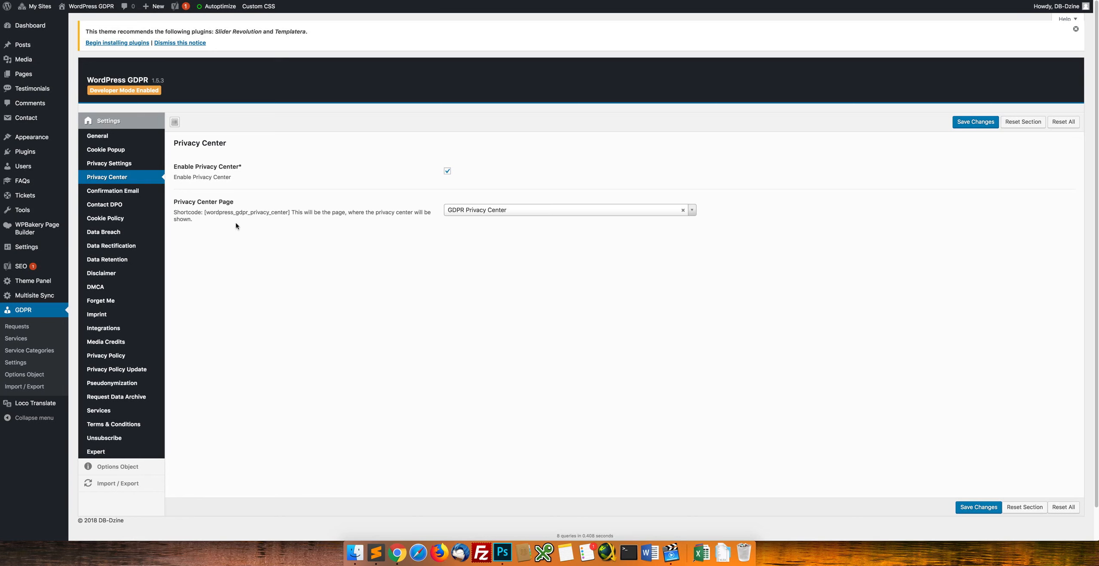
# Step: Open the Contact DPO section and look over its page, user check, DPO email and subject options
pyautogui.click(102, 208)
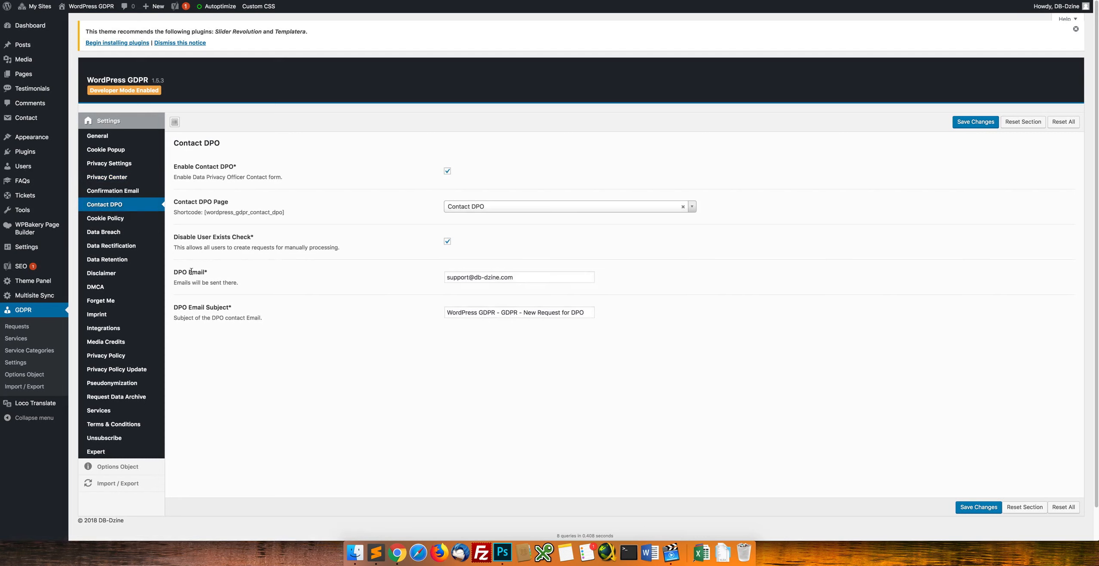
pyautogui.moveTo(192, 272); pyautogui.dragTo(251, 265)
pyautogui.click(247, 268)
# Step: Examine the Forget Me settings, including the options for deleting posts and comments and the users available for reassigning posts
pyautogui.click(102, 300)
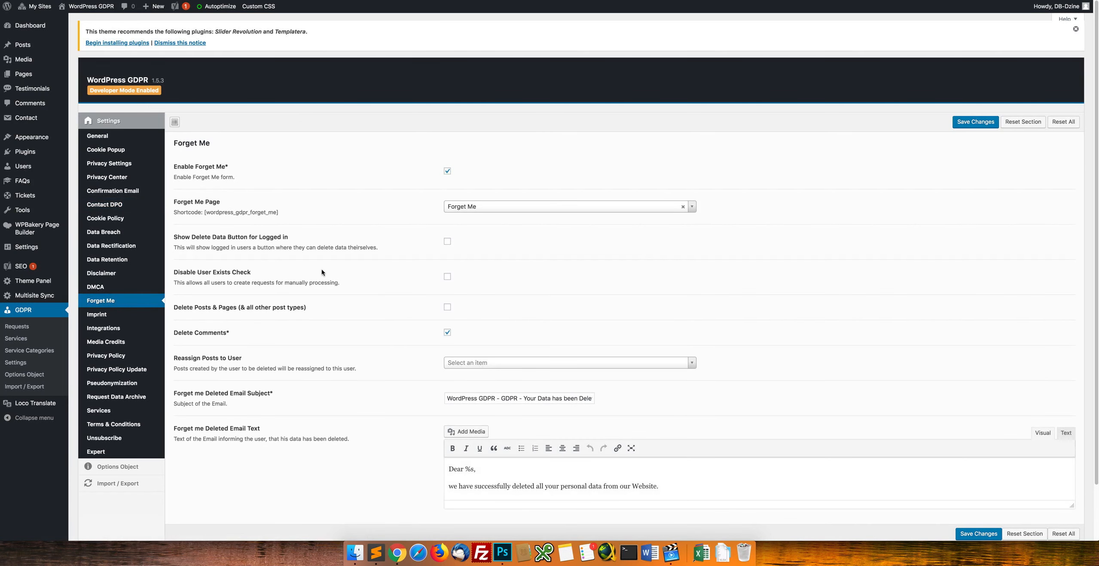
pyautogui.scroll(-2, 323, 271)
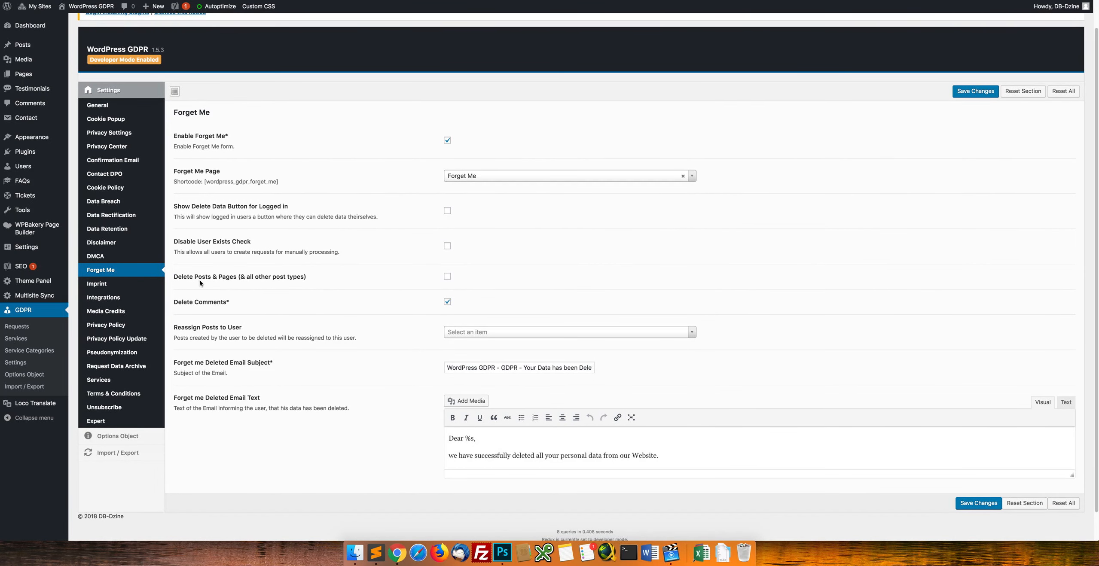
pyautogui.moveTo(183, 303); pyautogui.dragTo(280, 277)
pyautogui.click(205, 303)
pyautogui.click(280, 277)
pyautogui.moveTo(290, 278); pyautogui.dragTo(261, 277)
pyautogui.click(328, 273)
pyautogui.click(503, 334)
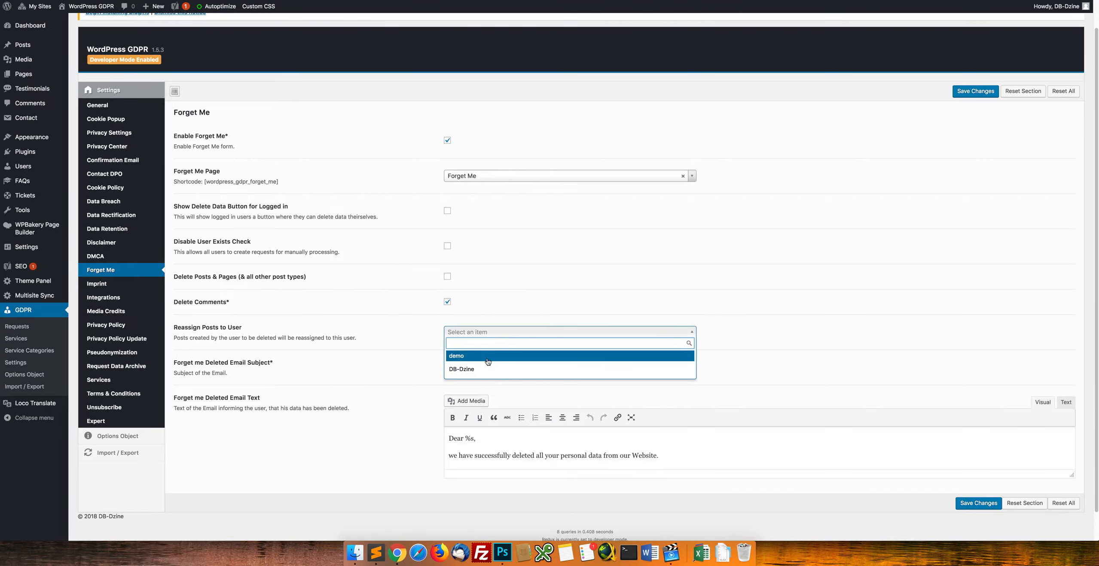
pyautogui.click(492, 335)
pyautogui.click(395, 337)
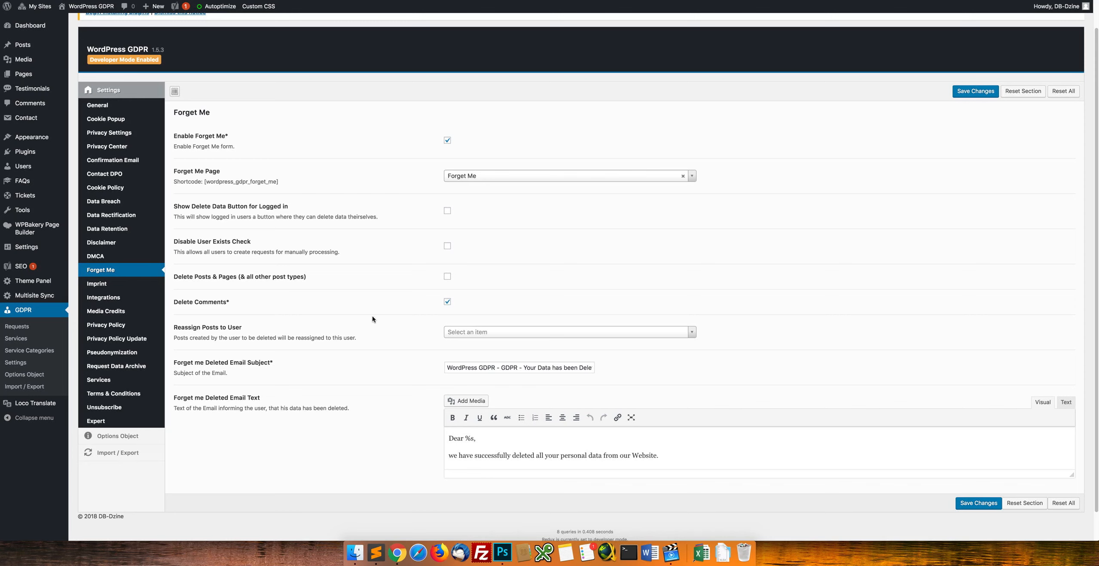
# Step: Look over the Data Retention settings and the Data Breach settings, reading through the data breach email text
pyautogui.click(125, 233)
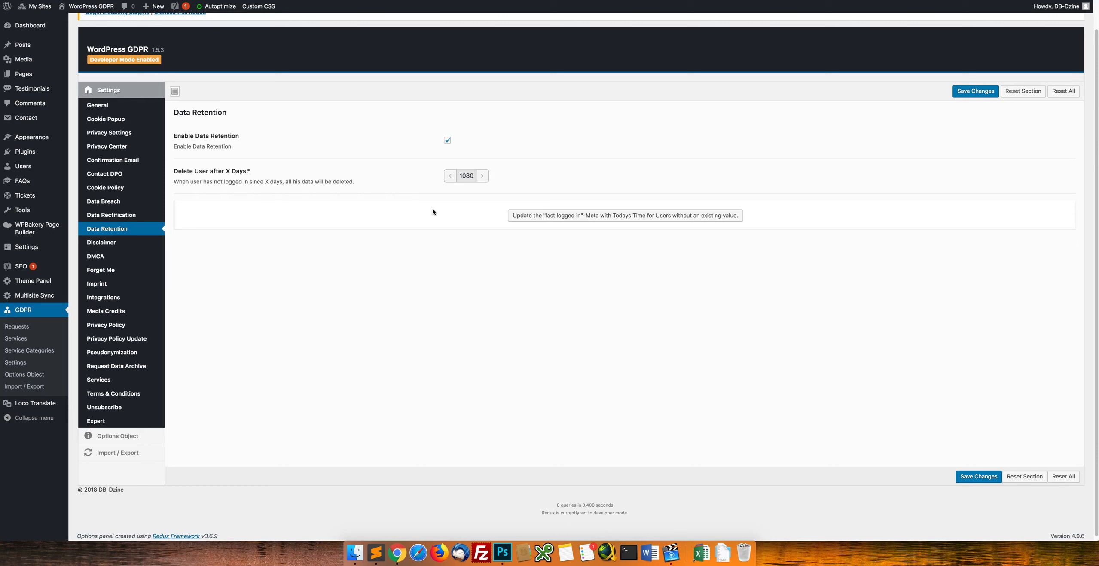
pyautogui.click(103, 202)
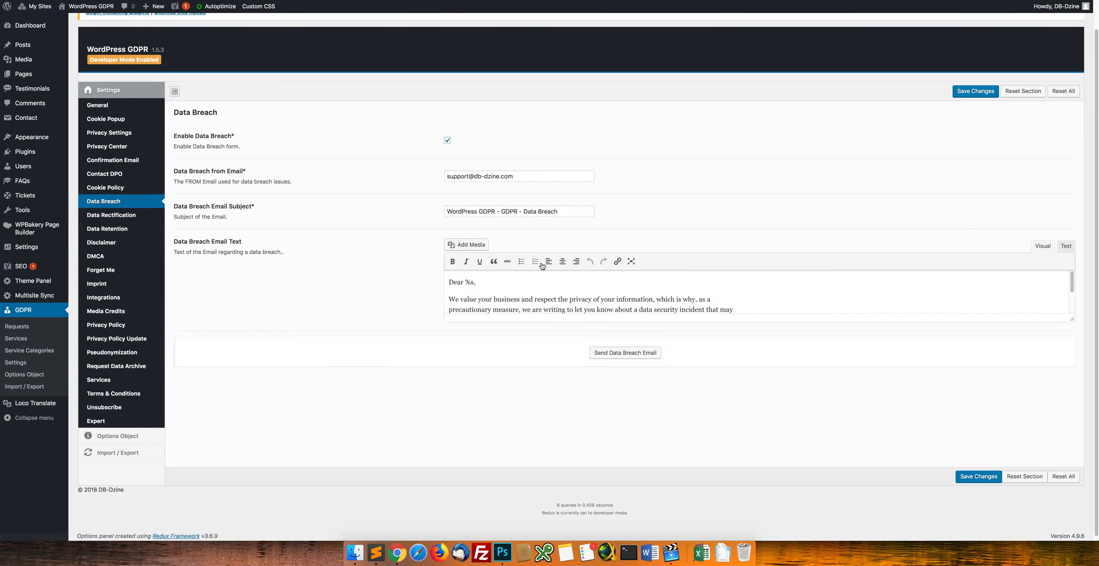
pyautogui.scroll(-3, 552, 286)
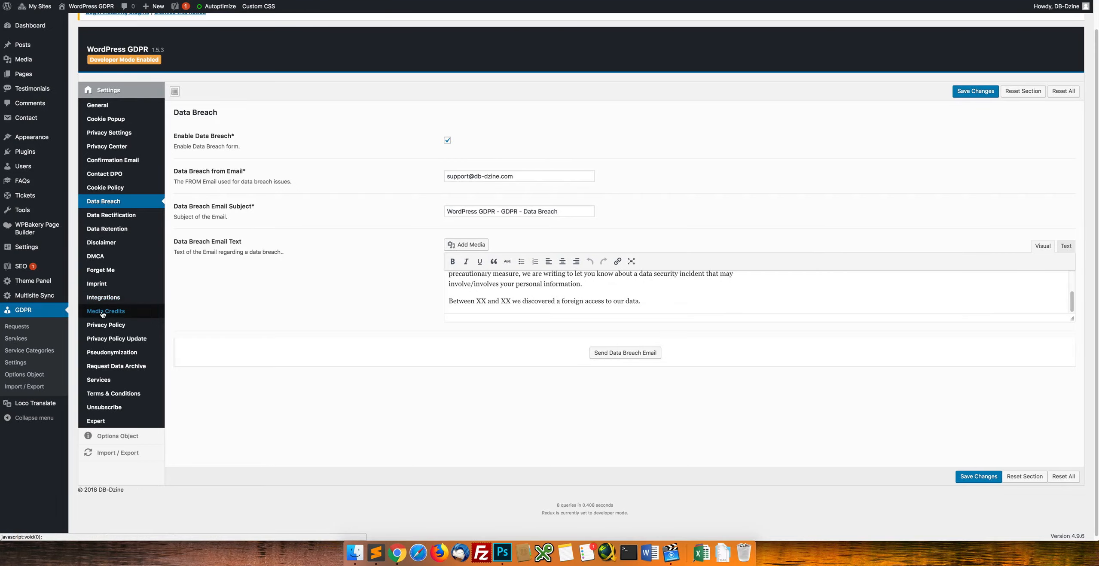
# Step: Open the Privacy Policy Update section and look over its sender, subject and email text options
pyautogui.click(112, 343)
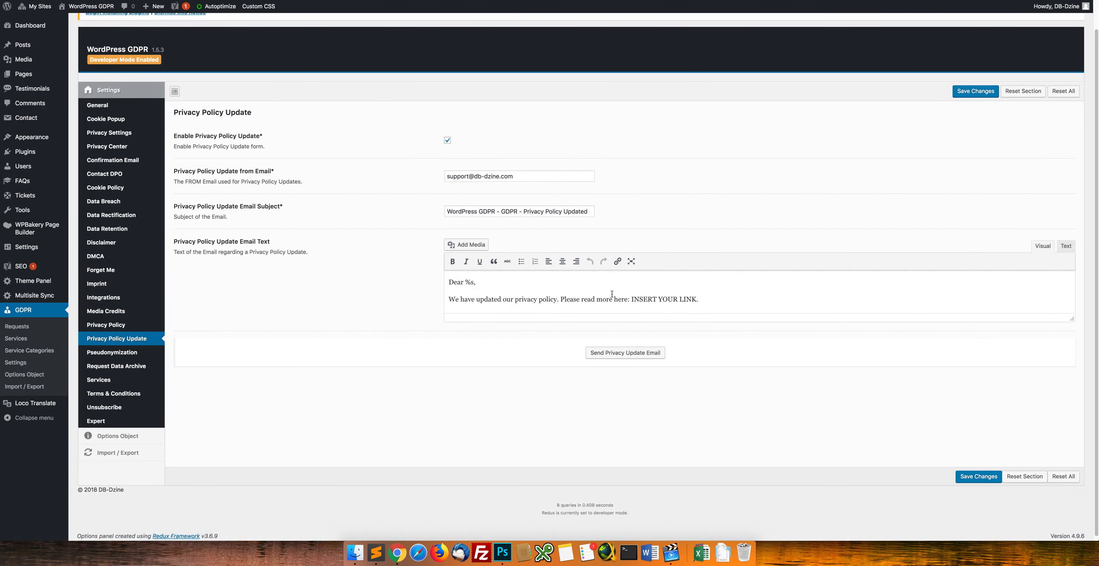
pyautogui.scroll(-1, 612, 294)
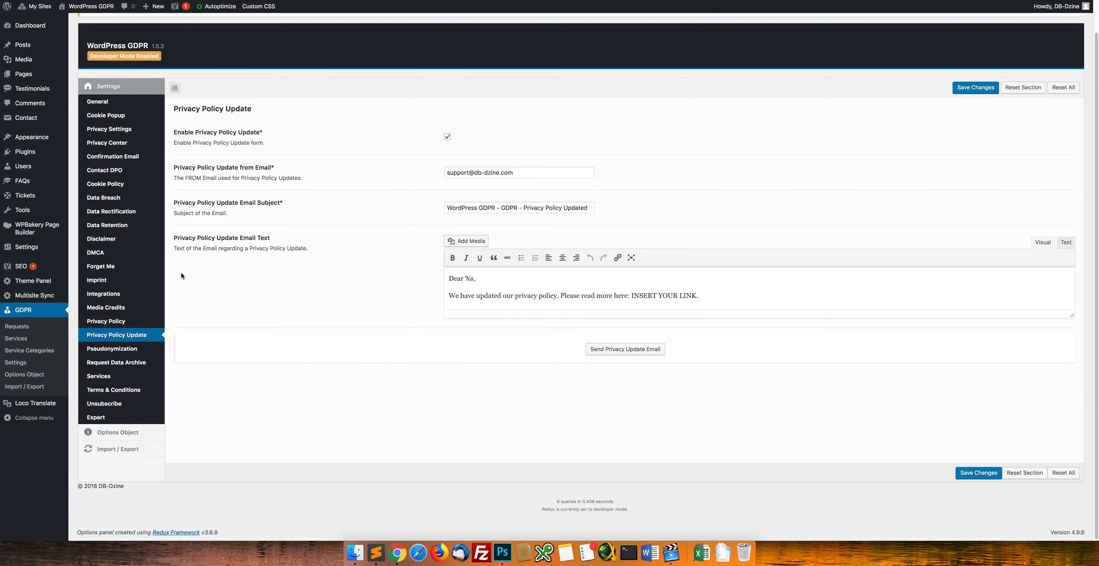
# Step: Open the Integrations section and turn off the comments integration
pyautogui.click(111, 299)
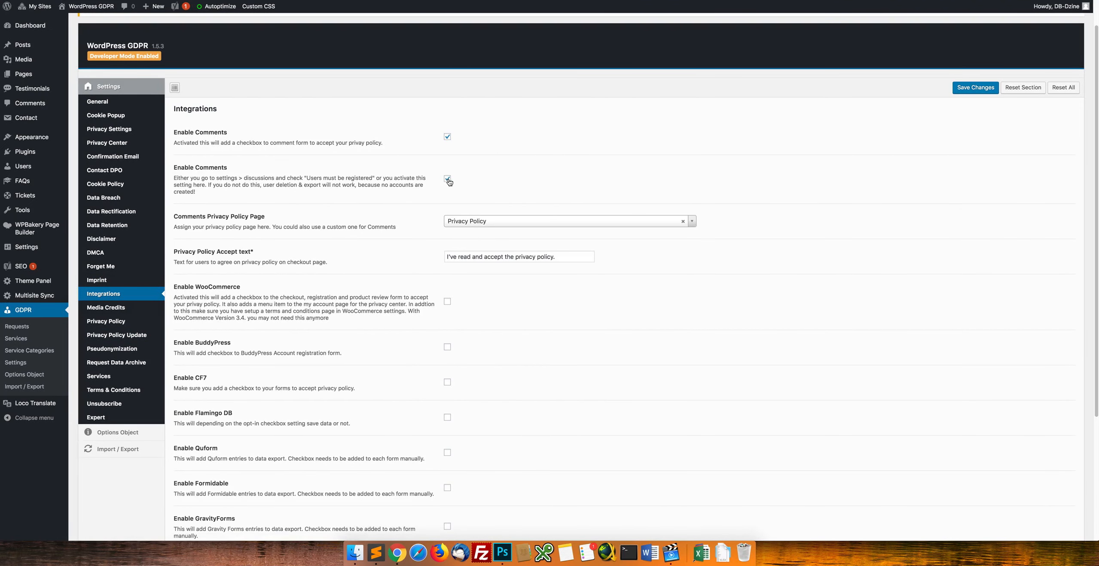
pyautogui.click(448, 179)
pyautogui.click(448, 151)
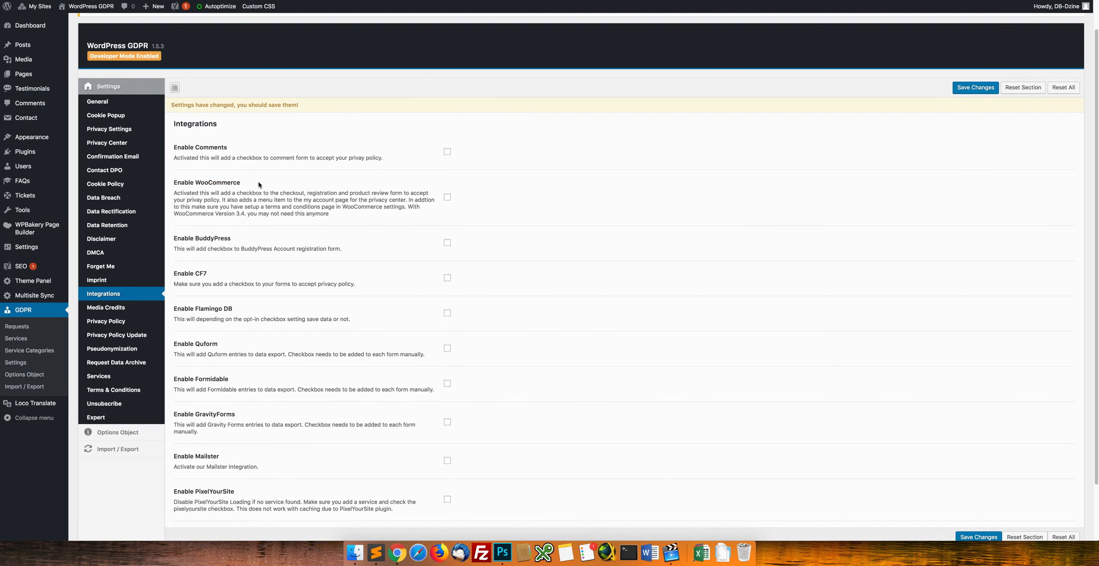
# Step: Examine the available plugin integrations, switching Mailster and Formidable on and off again to check for additional options
pyautogui.scroll(-1, 233, 249)
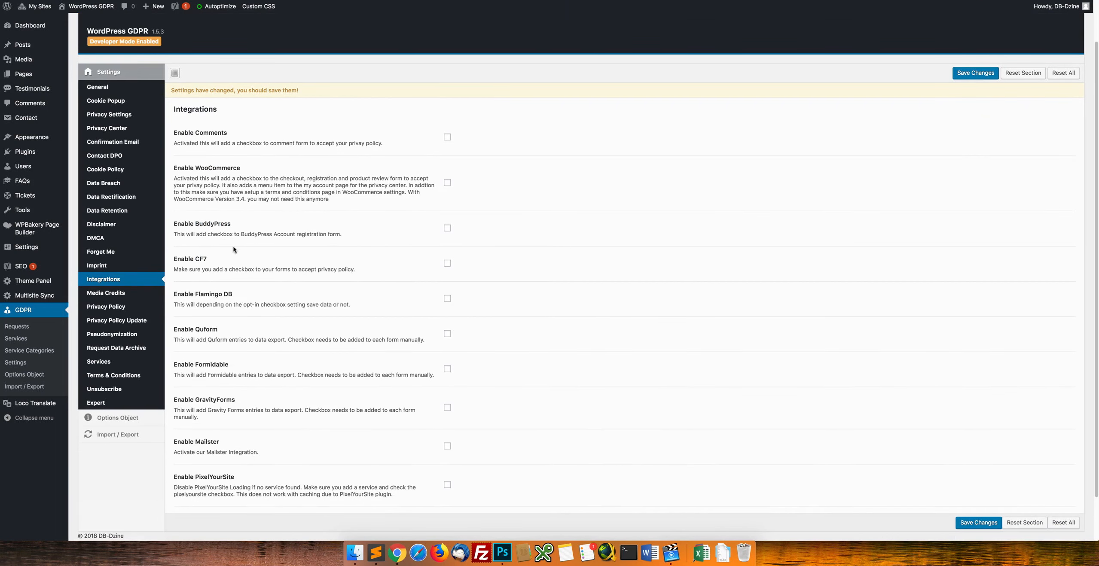
pyautogui.scroll(-3, 232, 251)
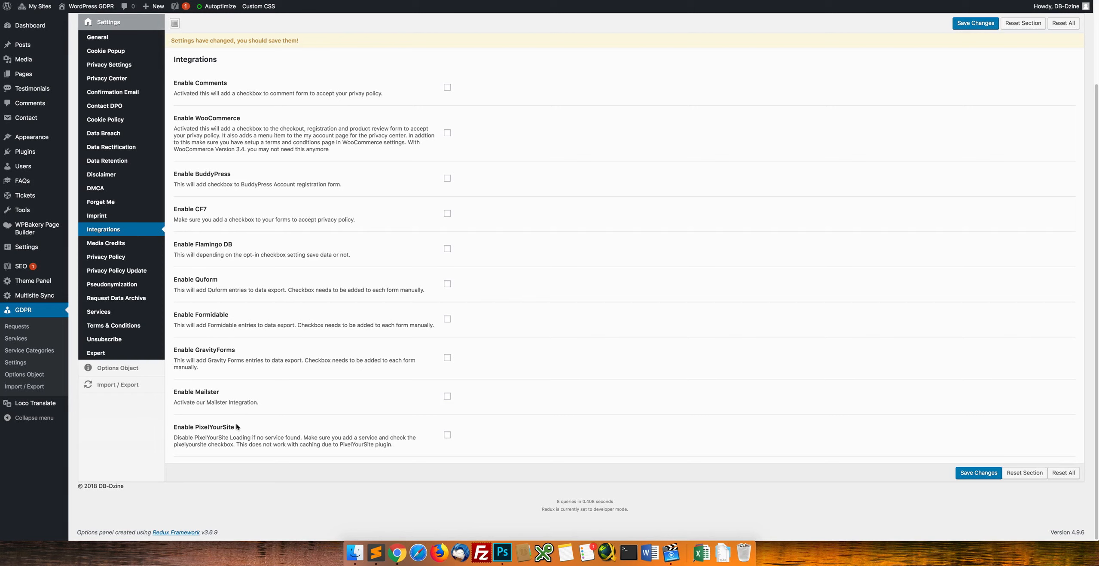
pyautogui.click(447, 396)
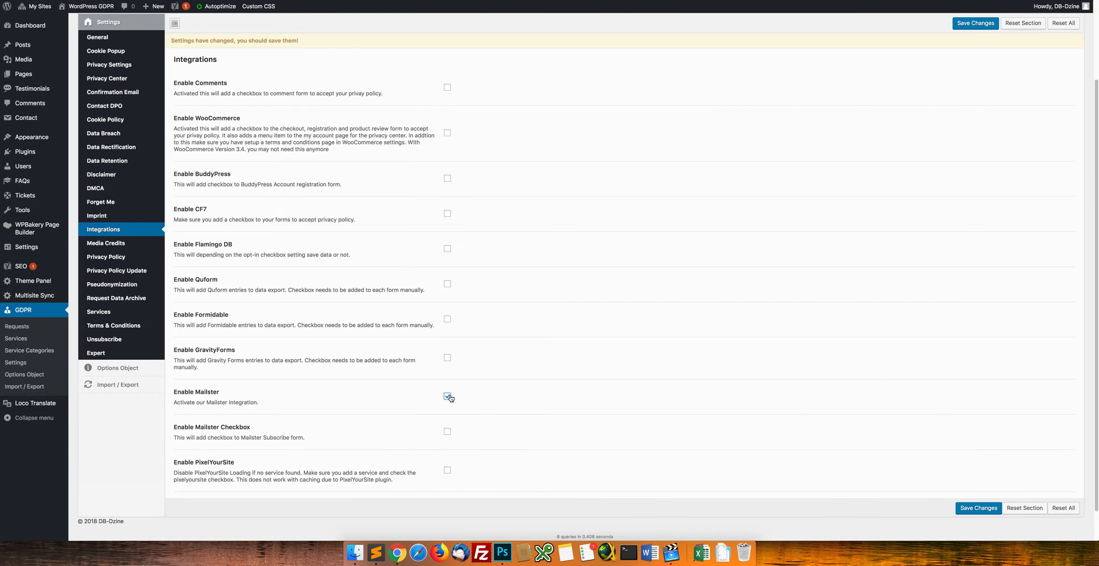
pyautogui.click(448, 396)
pyautogui.click(447, 319)
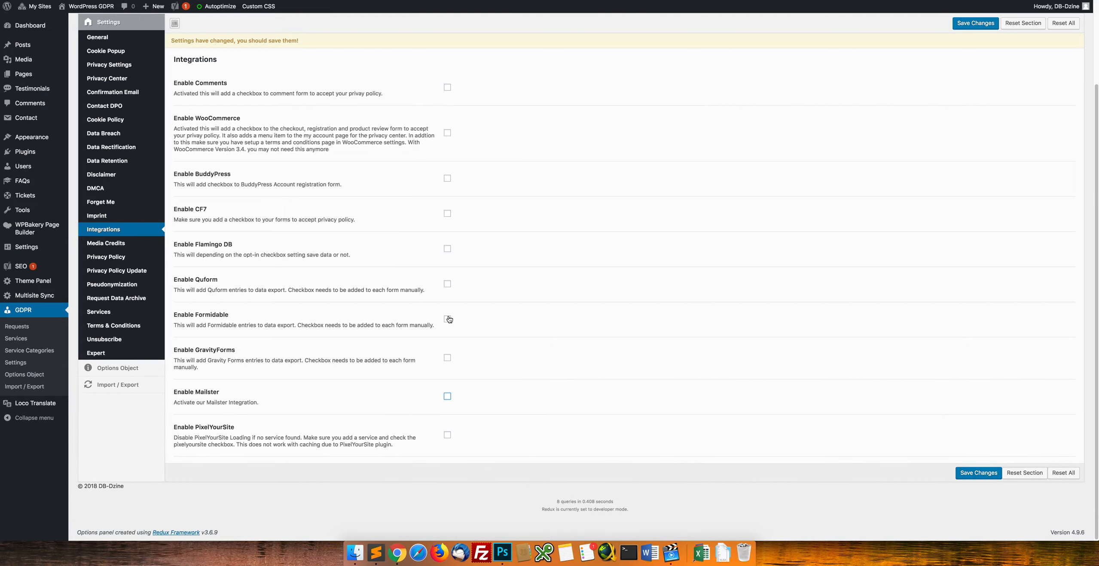
pyautogui.click(447, 319)
pyautogui.click(295, 242)
# Step: Enable Google Adwords in the deprecated Services section with "test." as the Adwords code, and save the settings
pyautogui.click(115, 315)
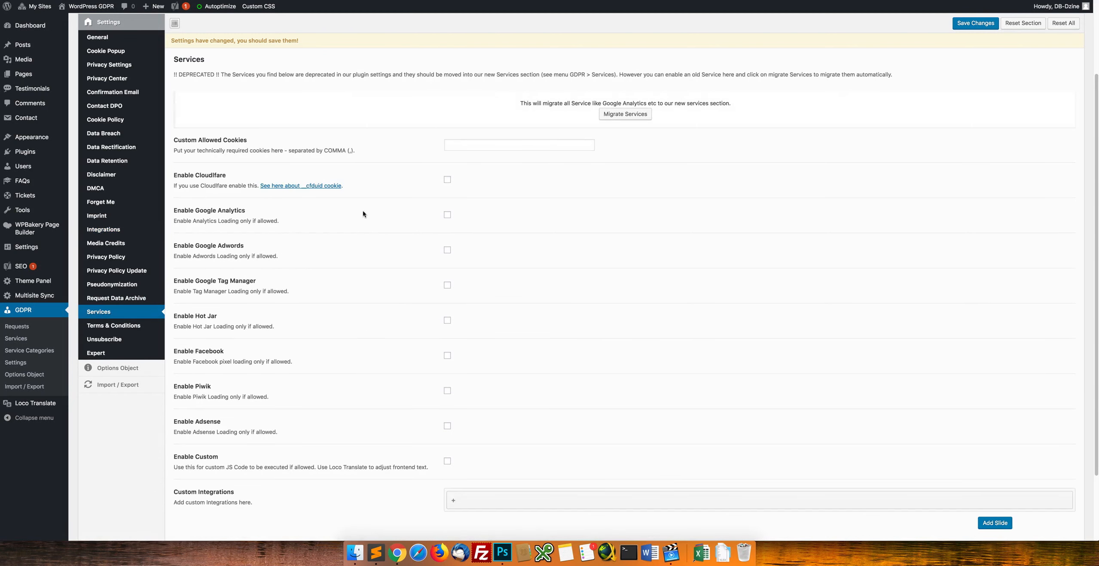
pyautogui.scroll(3, 407, 208)
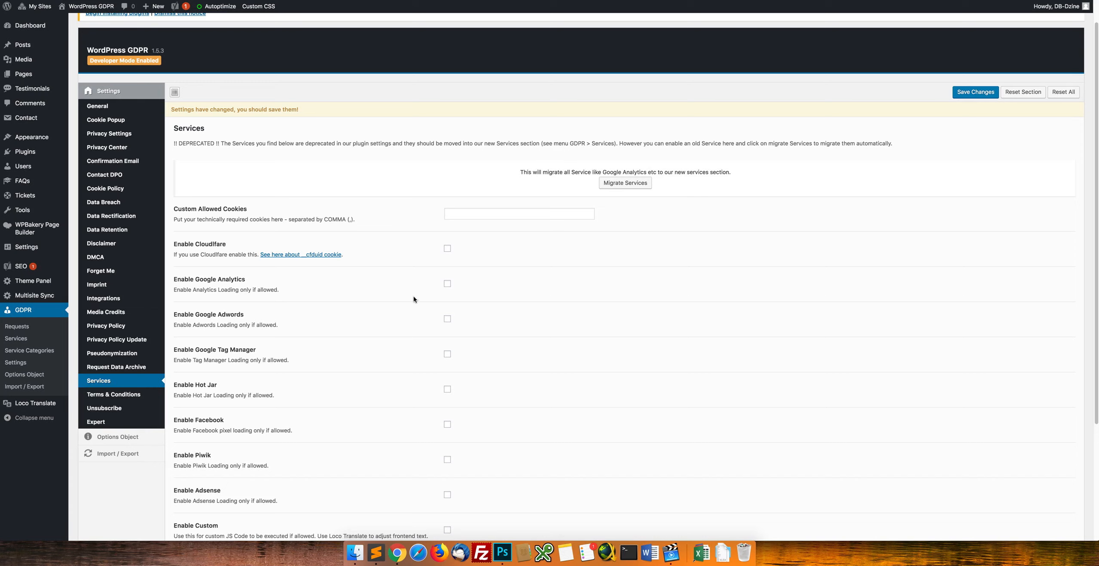
pyautogui.click(447, 320)
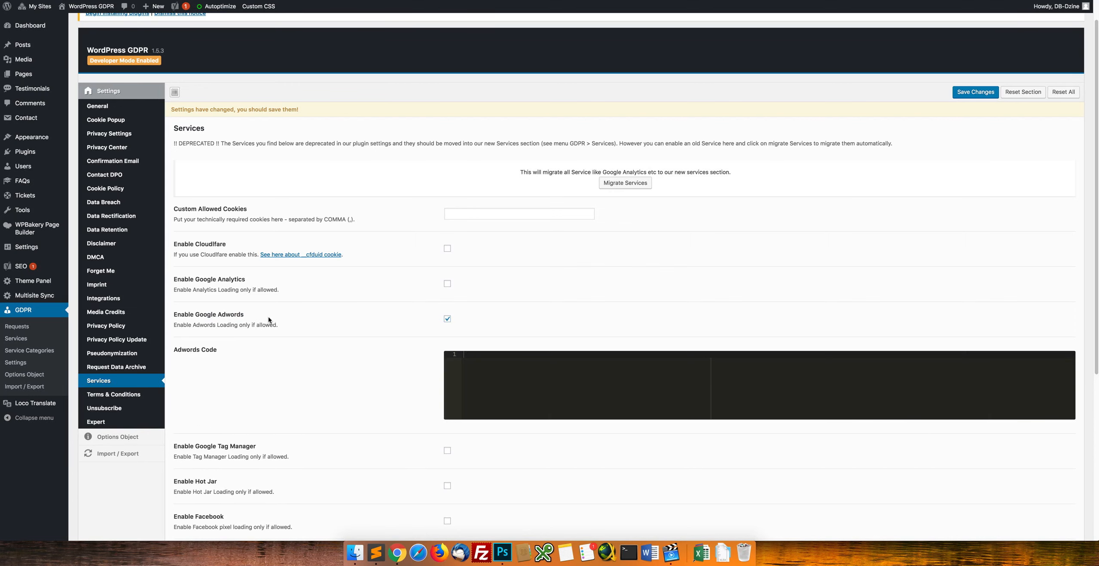
pyautogui.click(502, 369)
pyautogui.write('test.')
pyautogui.click(976, 92)
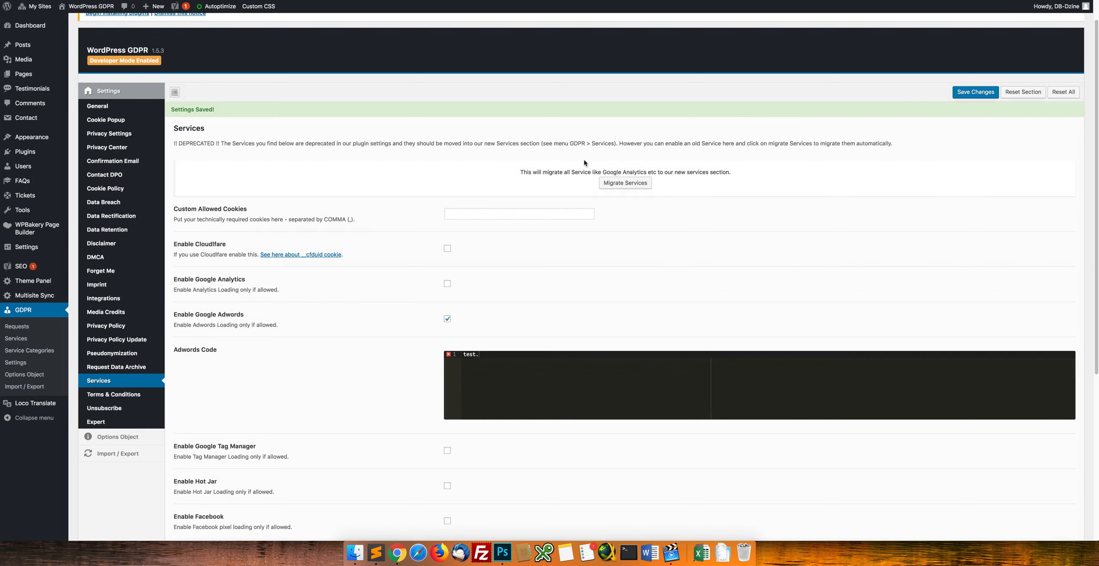
# Step: Migrate the old services from the plugin settings to the new GDPR Services section
pyautogui.moveTo(555, 172); pyautogui.dragTo(692, 188)
pyautogui.click(628, 186)
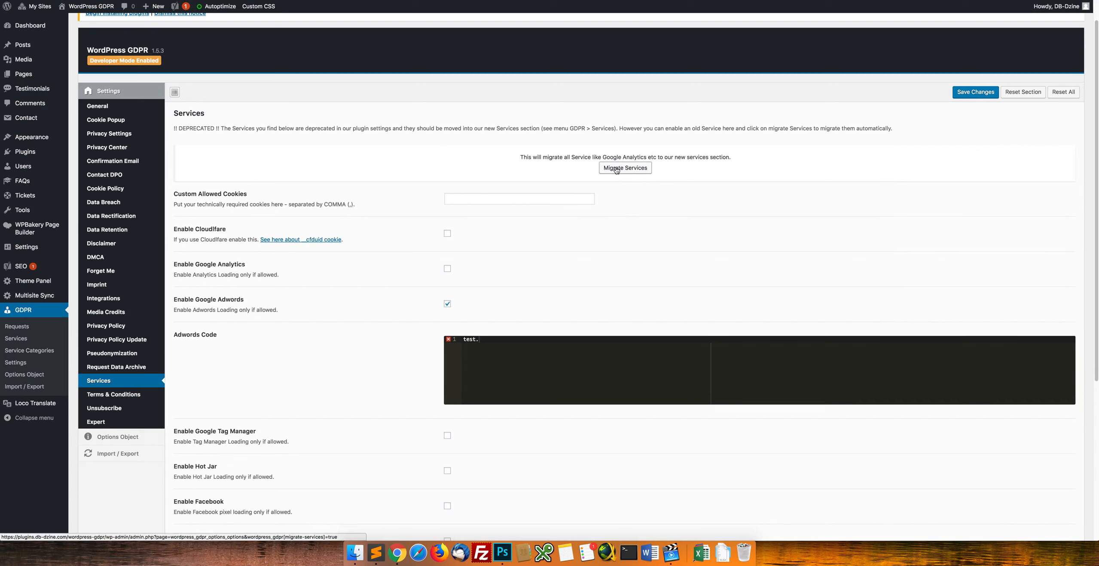
pyautogui.click(614, 169)
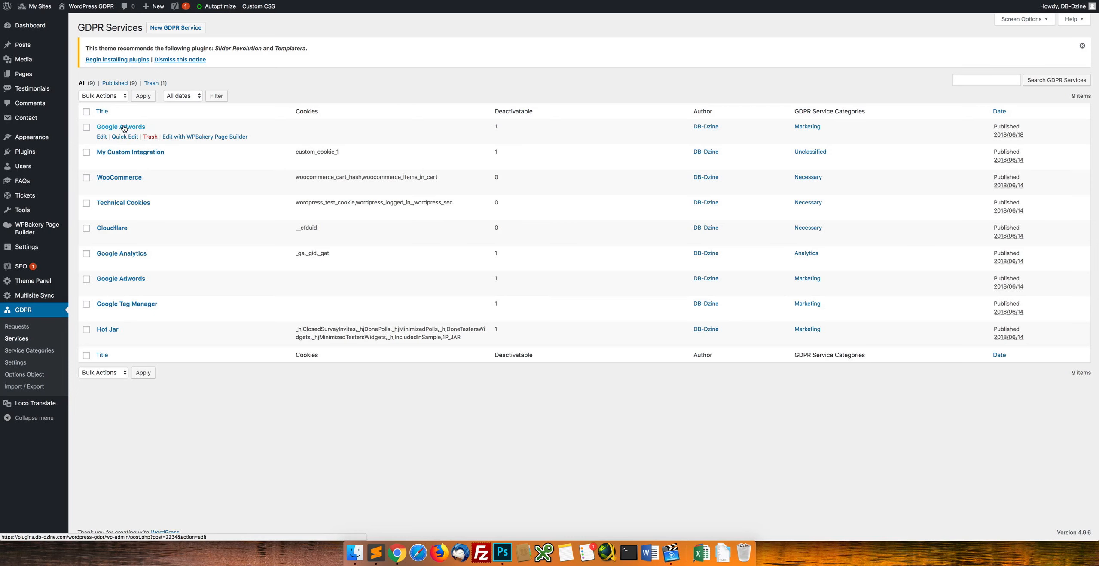
# Step: Open the newly migrated Google Adwords service for editing and review its description, category and meta information
pyautogui.click(102, 137)
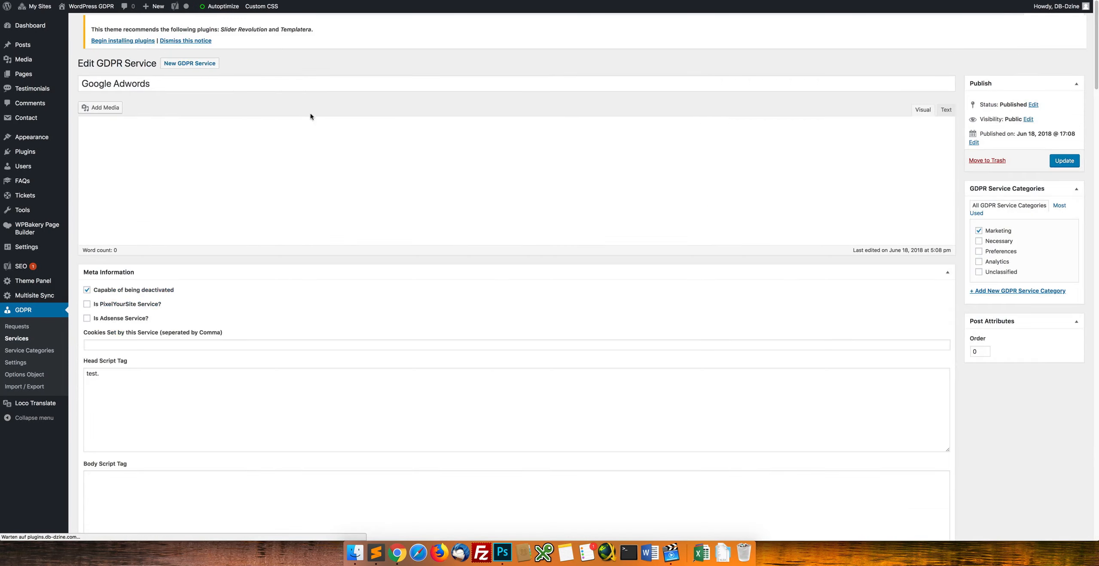
pyautogui.tripleClick(83, 172)
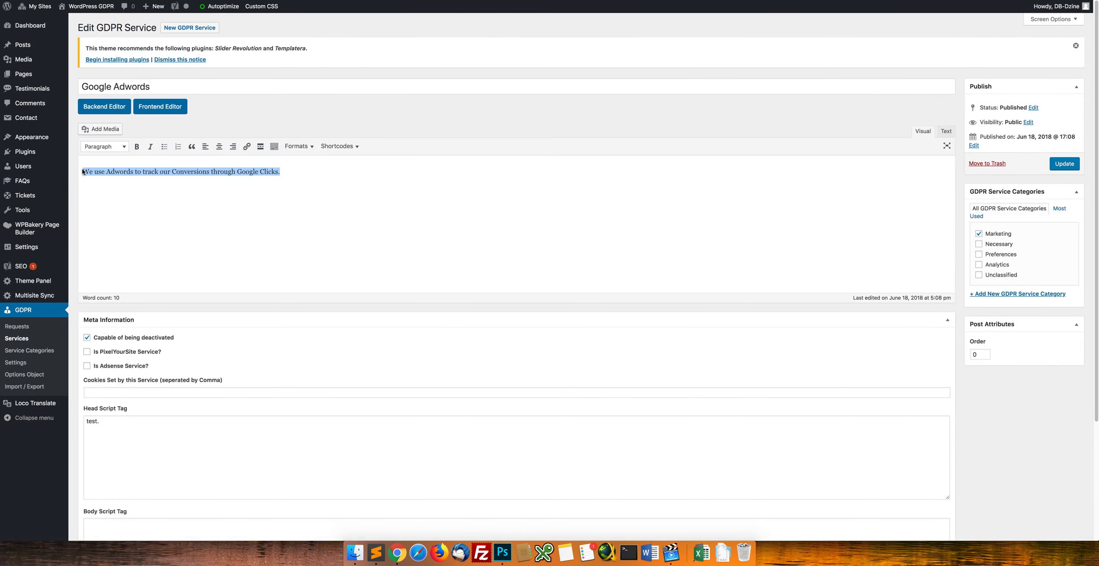
pyautogui.click(322, 185)
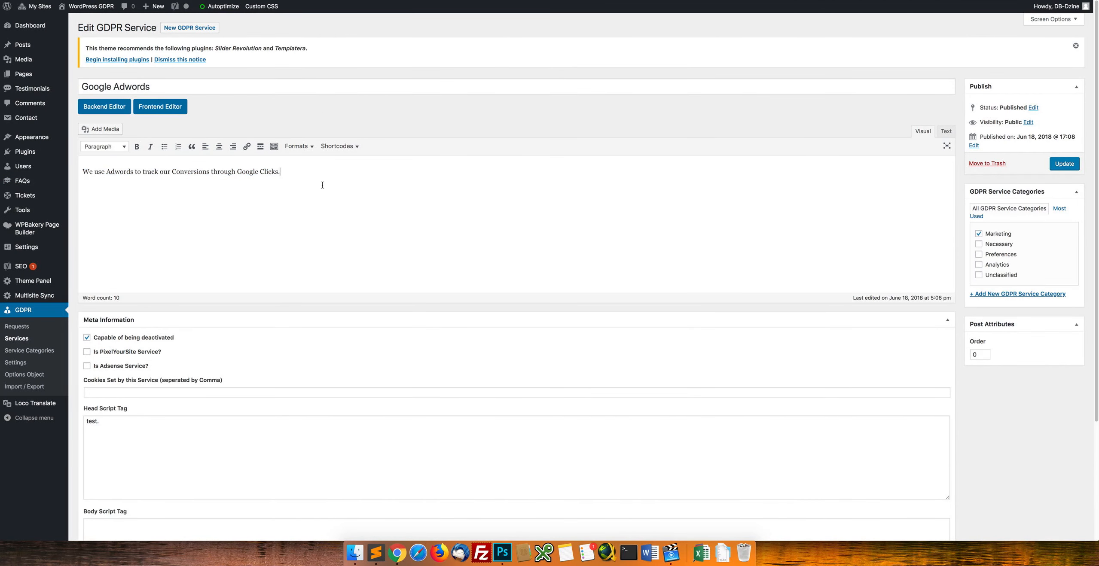
pyautogui.scroll(-2, 234, 316)
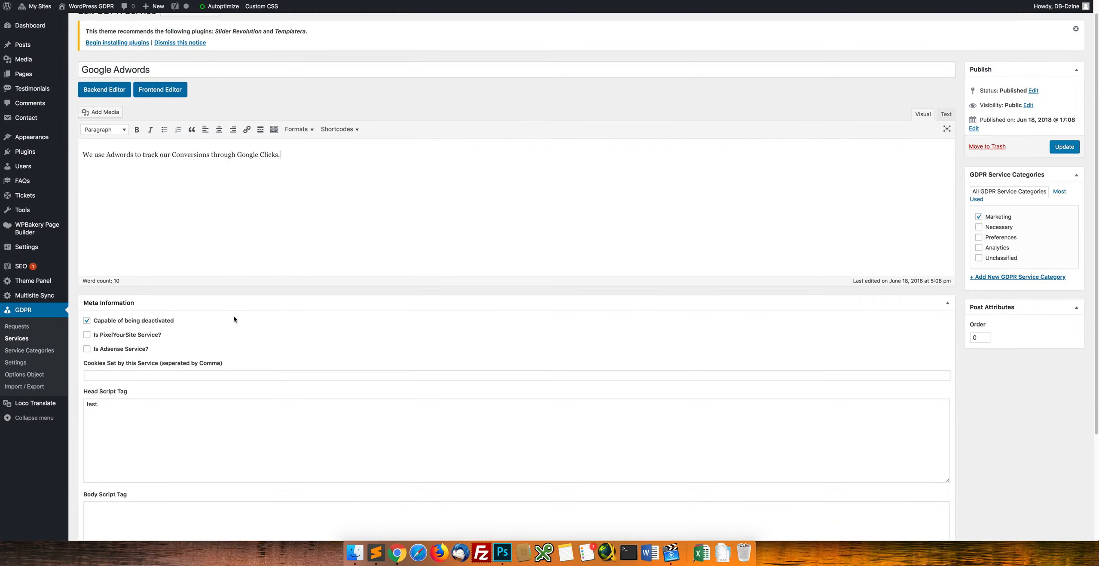
# Step: Review the head script tag carried over to the migrated Google Adwords service
pyautogui.moveTo(129, 390); pyautogui.dragTo(72, 389)
pyautogui.click(296, 334)
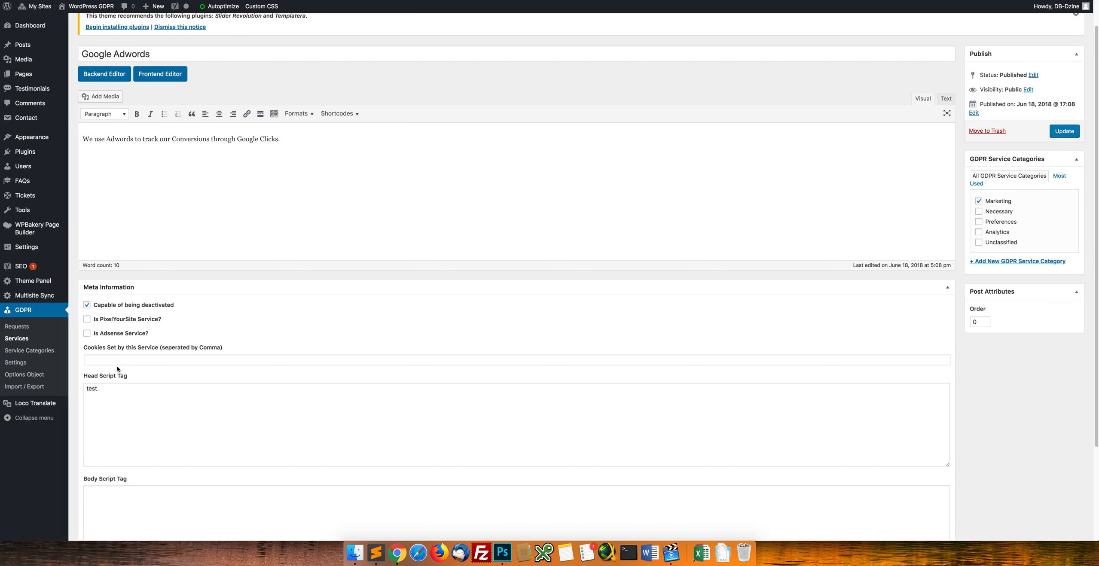
# Step: Return to the deprecated Services section of the GDPR plugin settings and disable Google Adwords there
pyautogui.press('super+Left')
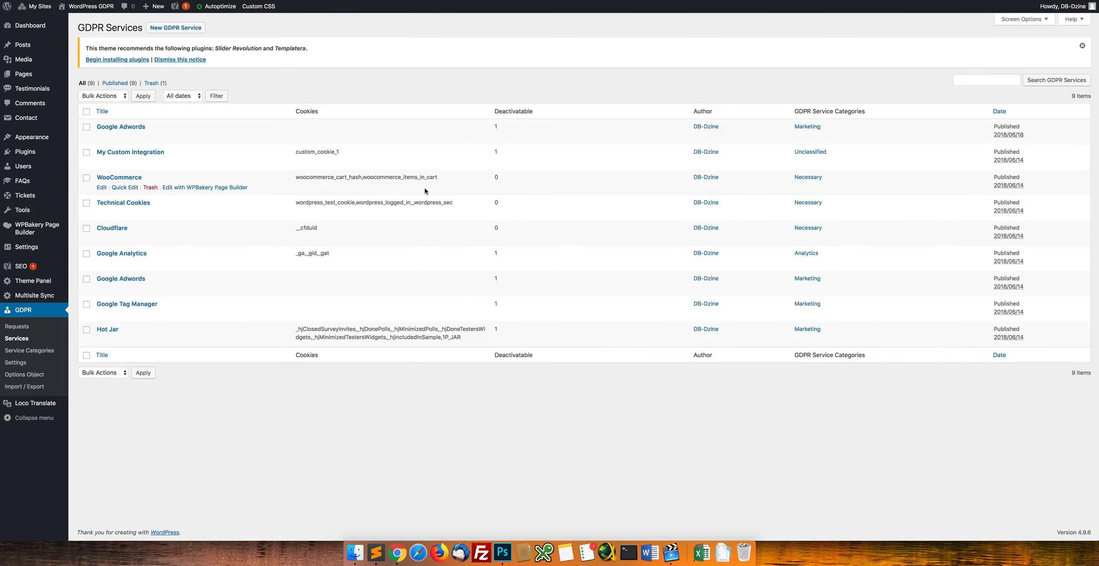
pyautogui.press('super+Left')
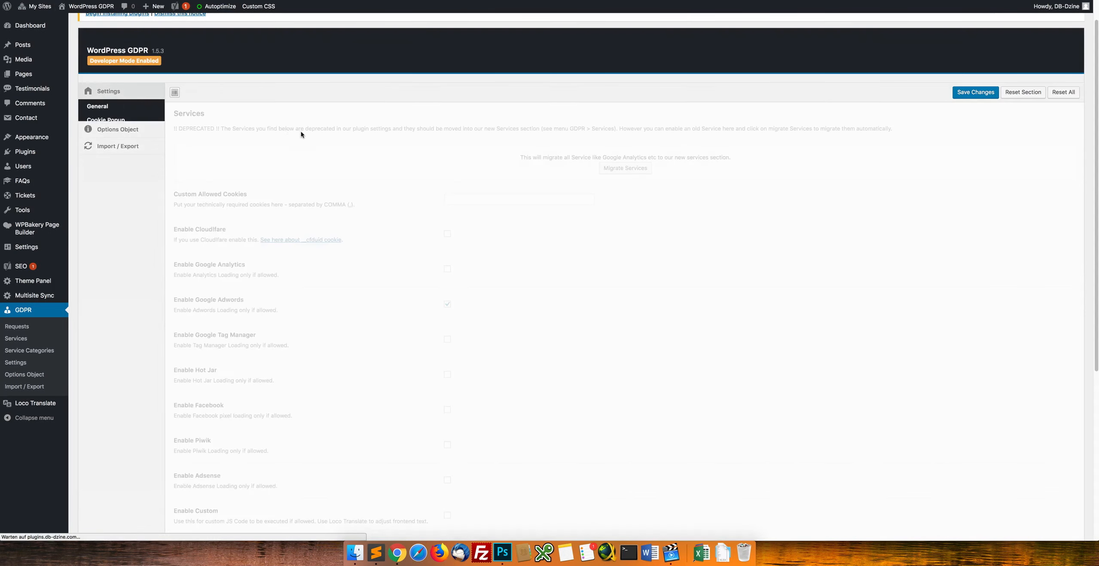
pyautogui.scroll(-3, 397, 325)
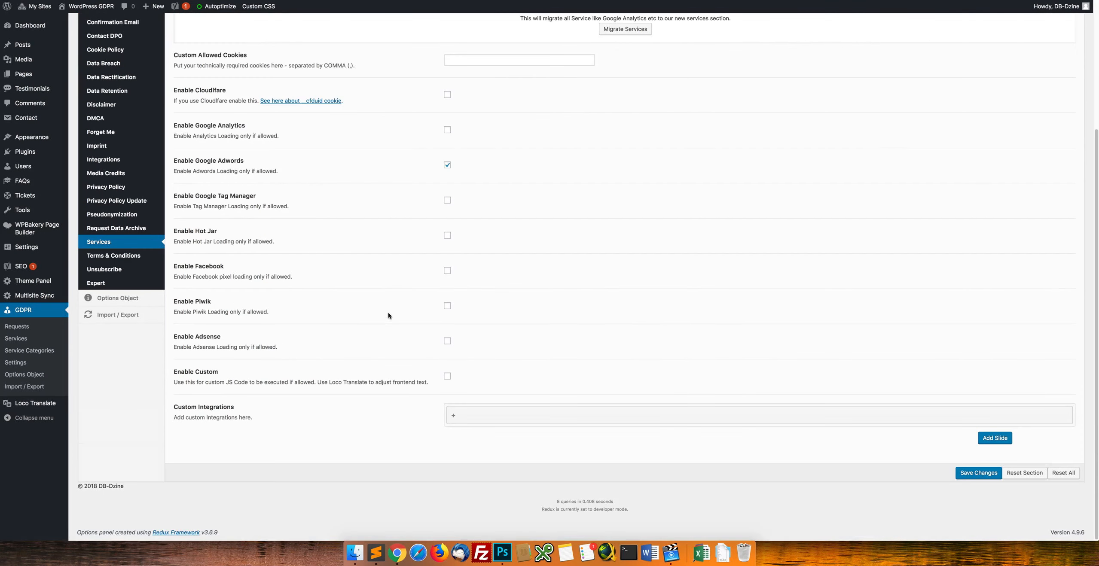
pyautogui.click(448, 165)
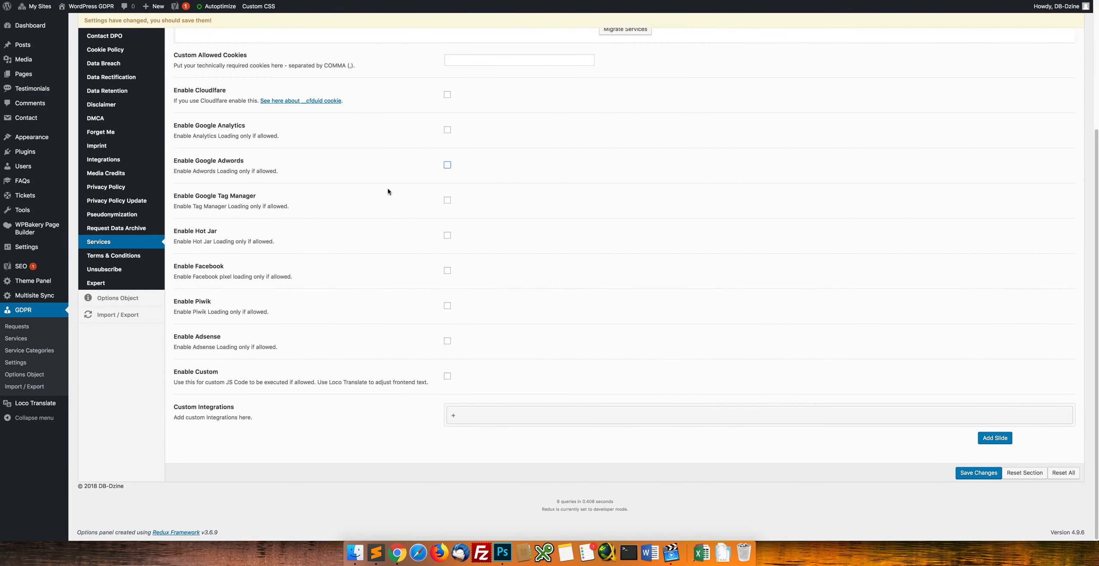
# Step: Examine the deprecated services, from Custom Allowed Cookies and Google Analytics through Tag Manager, Hot Jar and Adsense, along with the migration option
pyautogui.moveTo(221, 209); pyautogui.dragTo(237, 210)
pyautogui.moveTo(246, 210); pyautogui.dragTo(252, 211)
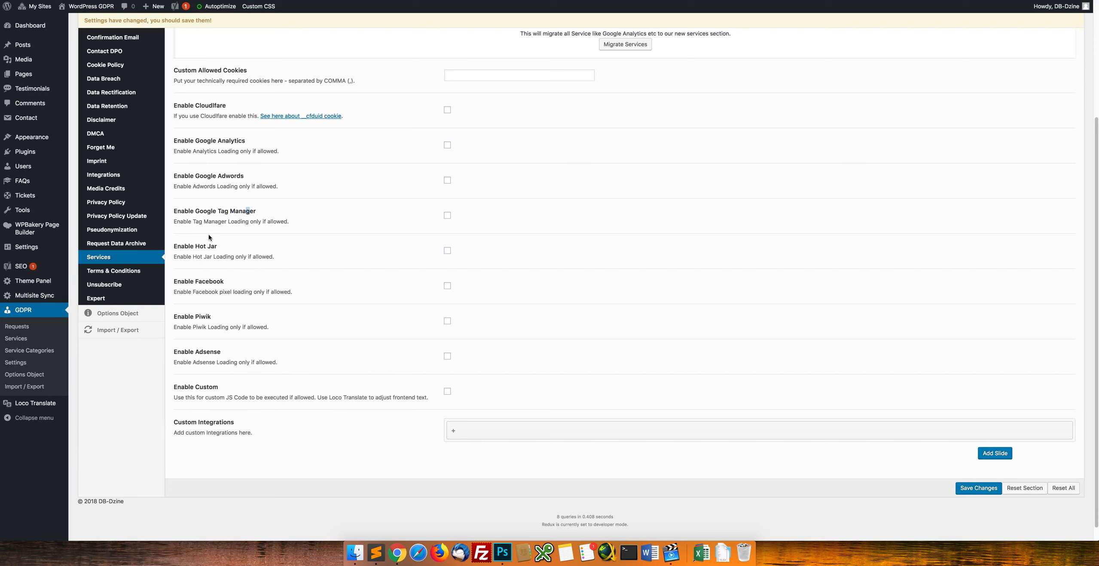
pyautogui.moveTo(197, 247); pyautogui.dragTo(214, 247)
pyautogui.click(209, 283)
pyautogui.scroll(3, 359, 226)
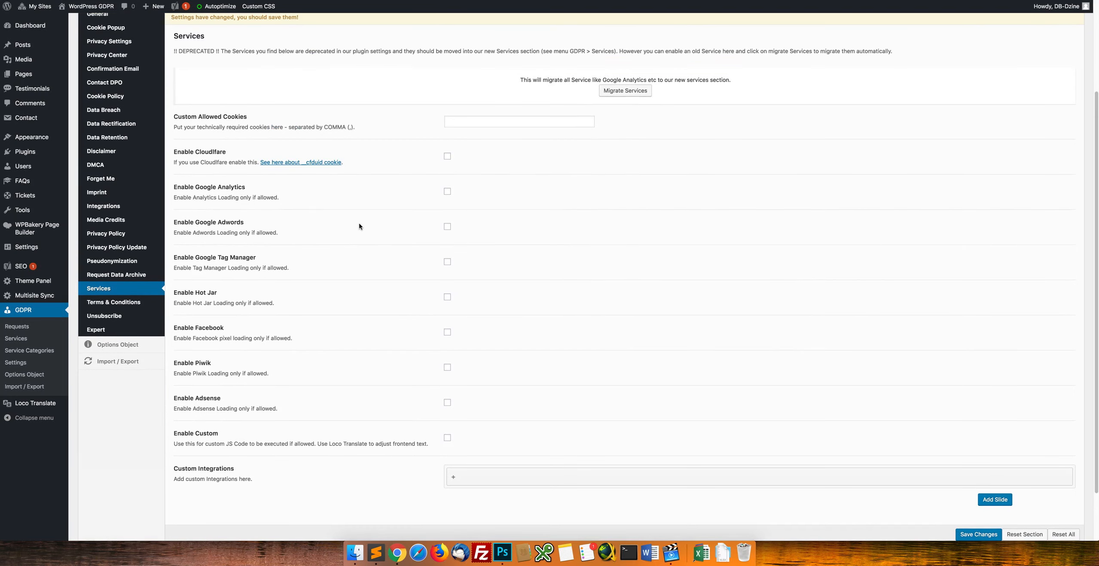
pyautogui.moveTo(203, 187); pyautogui.dragTo(229, 188)
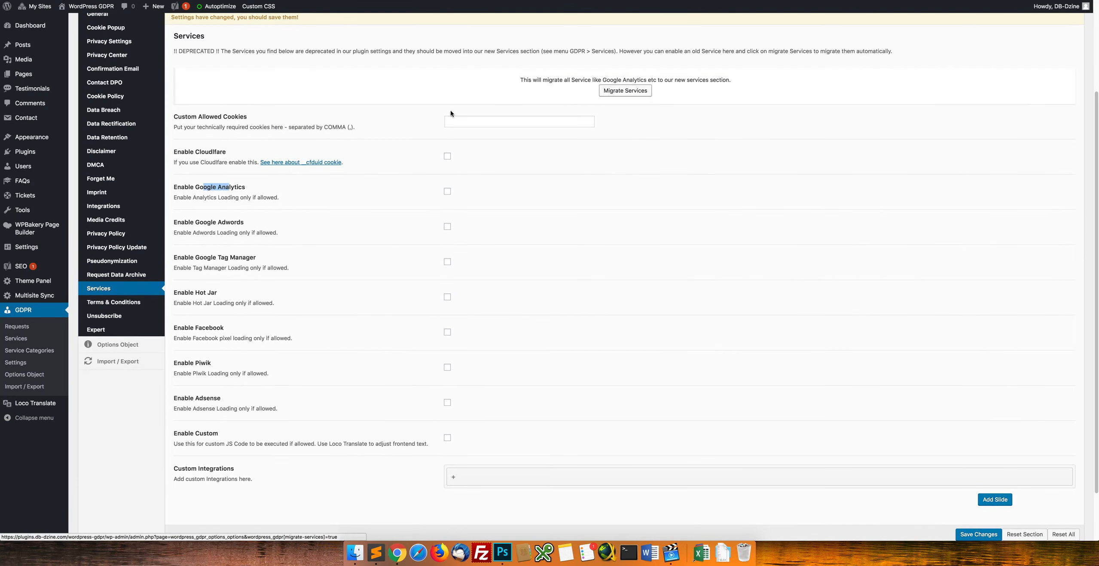
pyautogui.moveTo(191, 116); pyautogui.dragTo(775, 391)
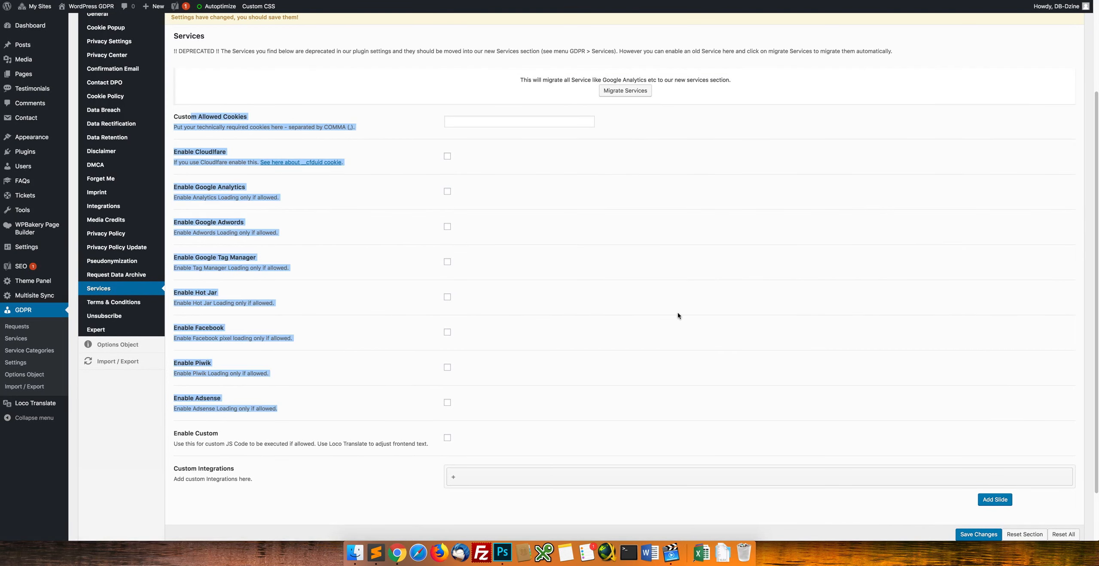
pyautogui.click(496, 306)
pyautogui.scroll(1, 391, 244)
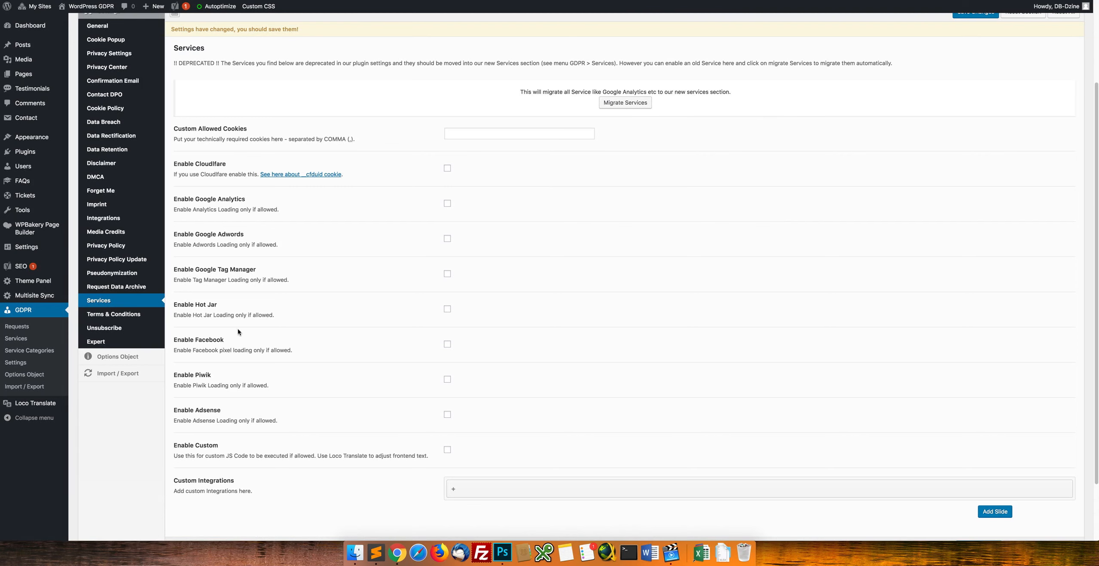
# Step: Review the Expert settings, including the GEO IP option for showing the popup only in the EU, and return to the General section
pyautogui.click(128, 347)
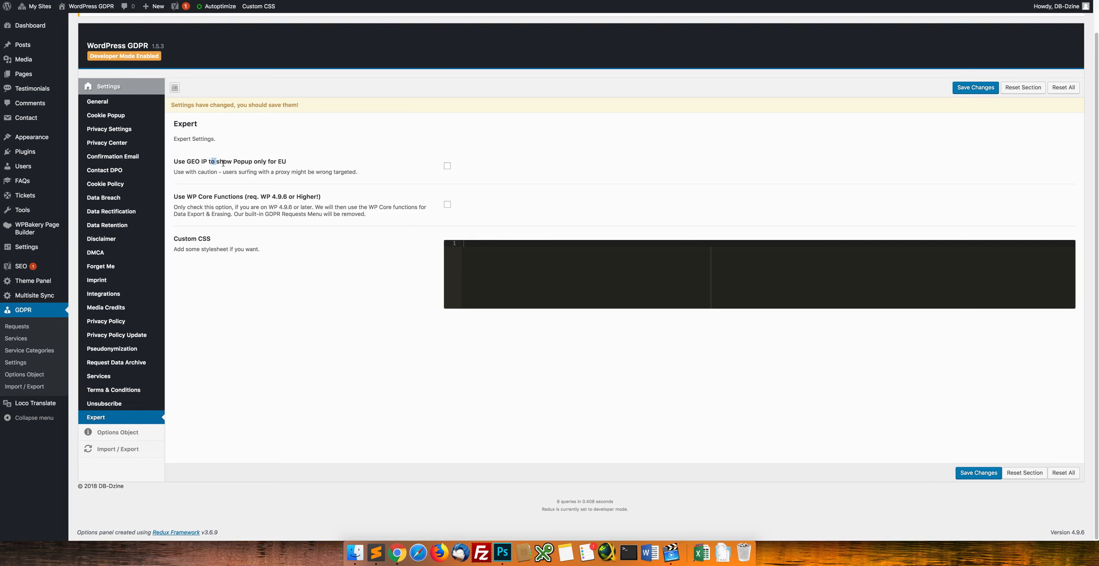
pyautogui.moveTo(211, 162); pyautogui.dragTo(250, 163)
pyautogui.click(275, 267)
pyautogui.click(132, 391)
pyautogui.click(101, 102)
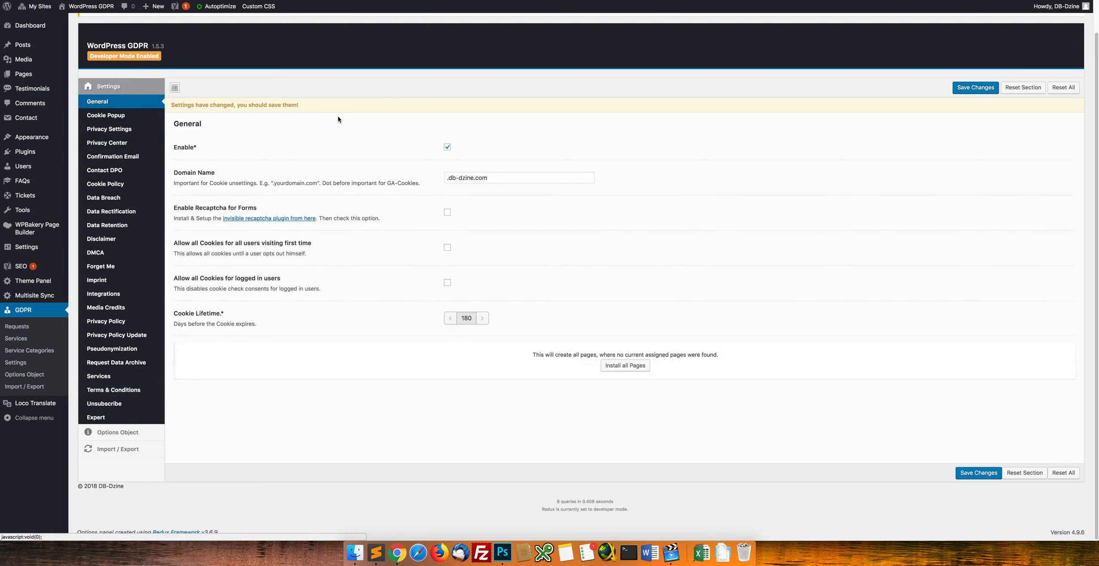